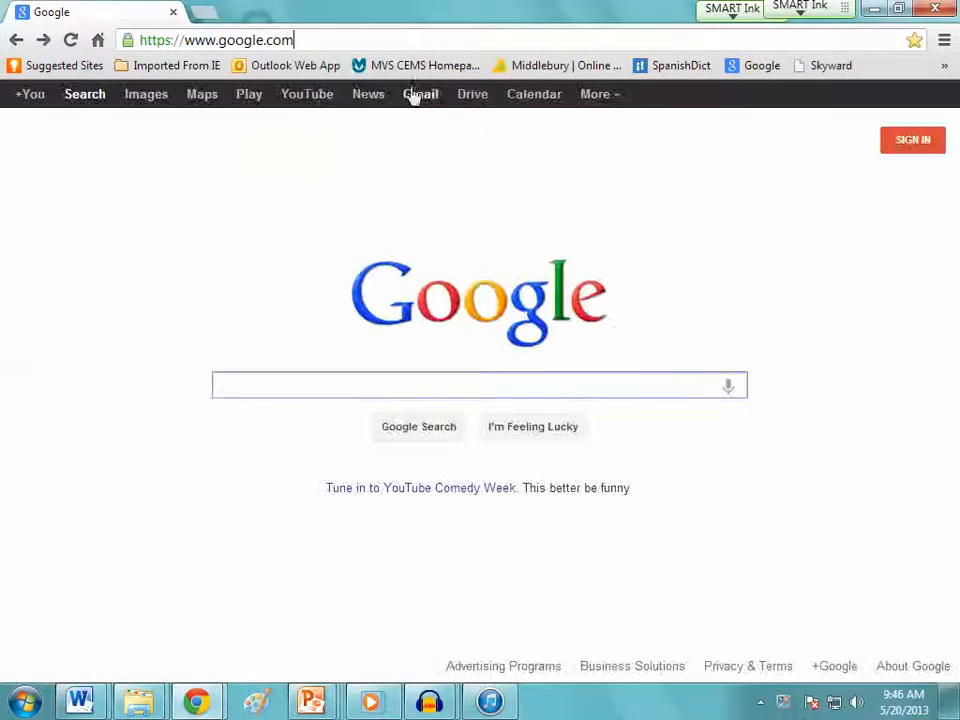
Search Google for audacity and minimize the browser window
click(349, 392)
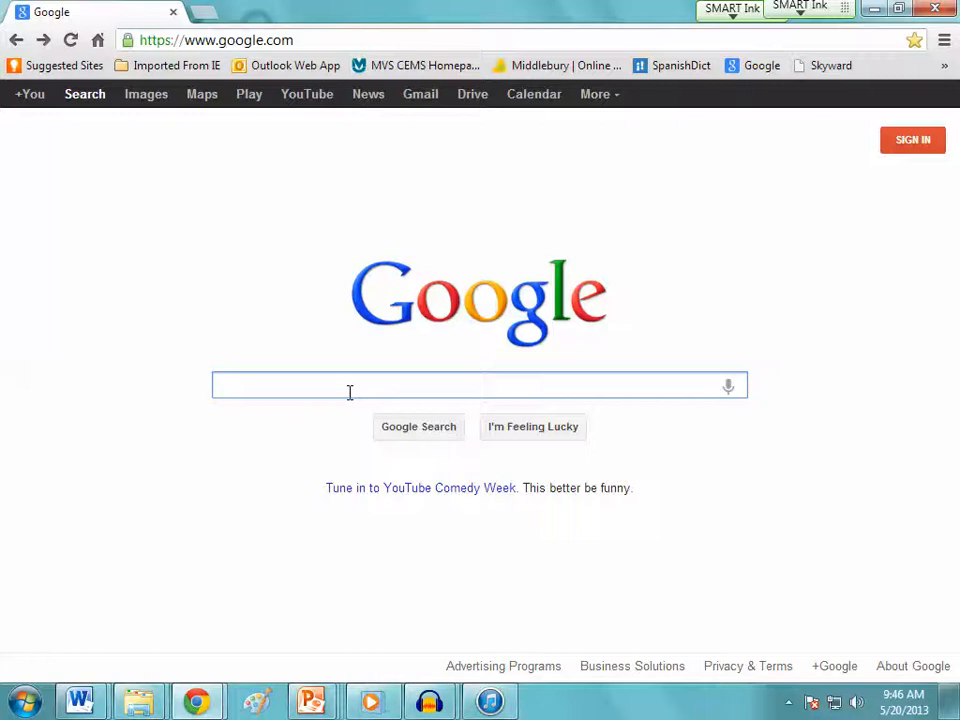
text(audacity)
key(Return)
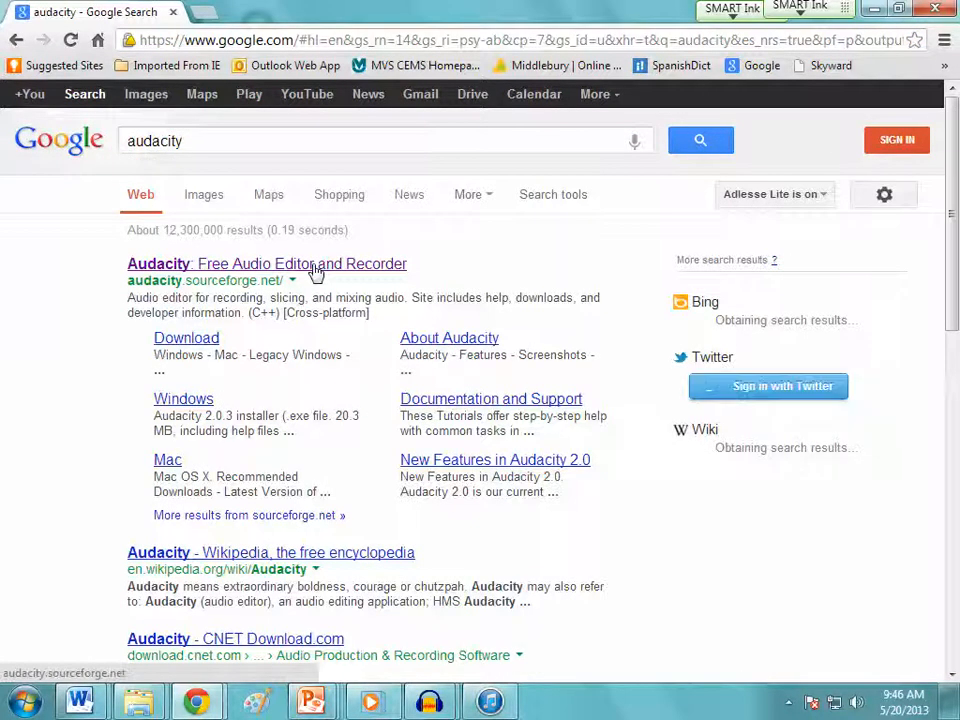
click(873, 10)
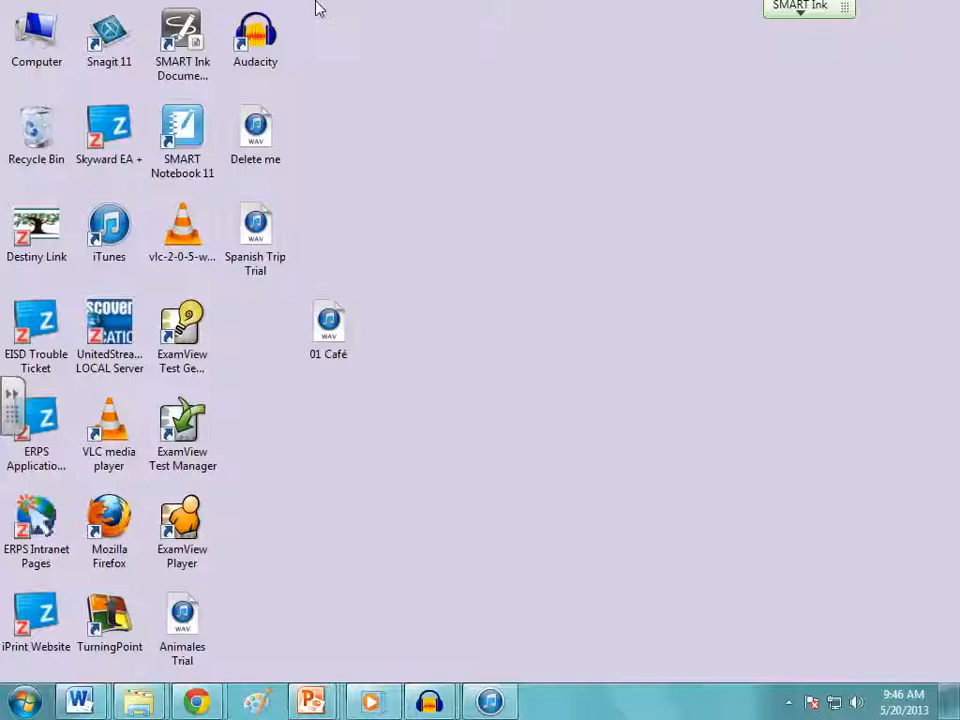
Switch to the untitled Audacity project that holds an old recording and close it without saving
mouse_move(429, 700)
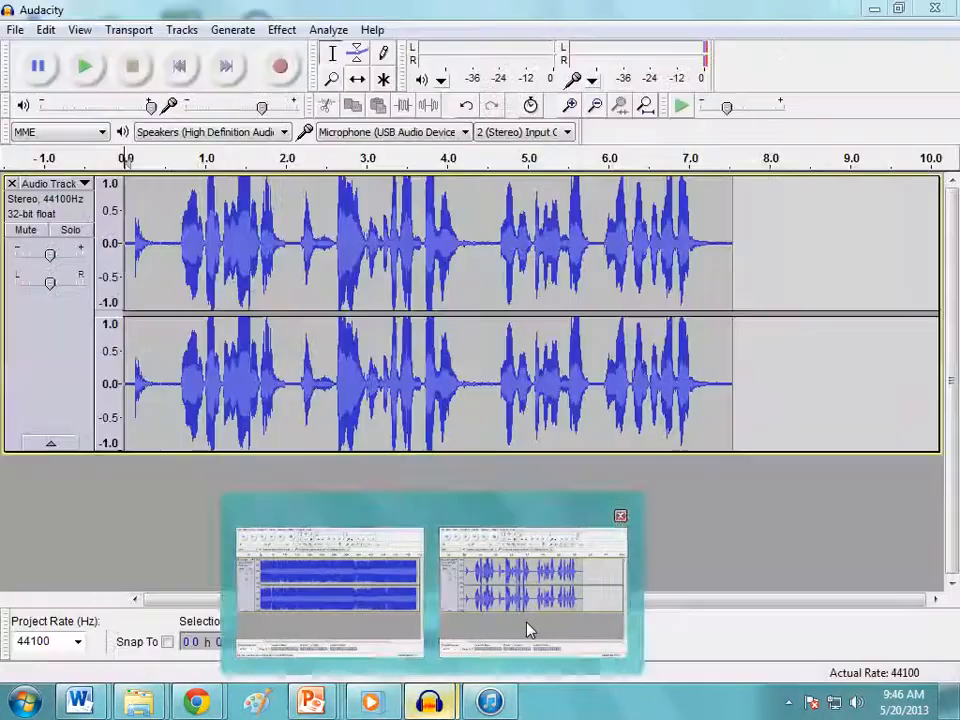
click(530, 628)
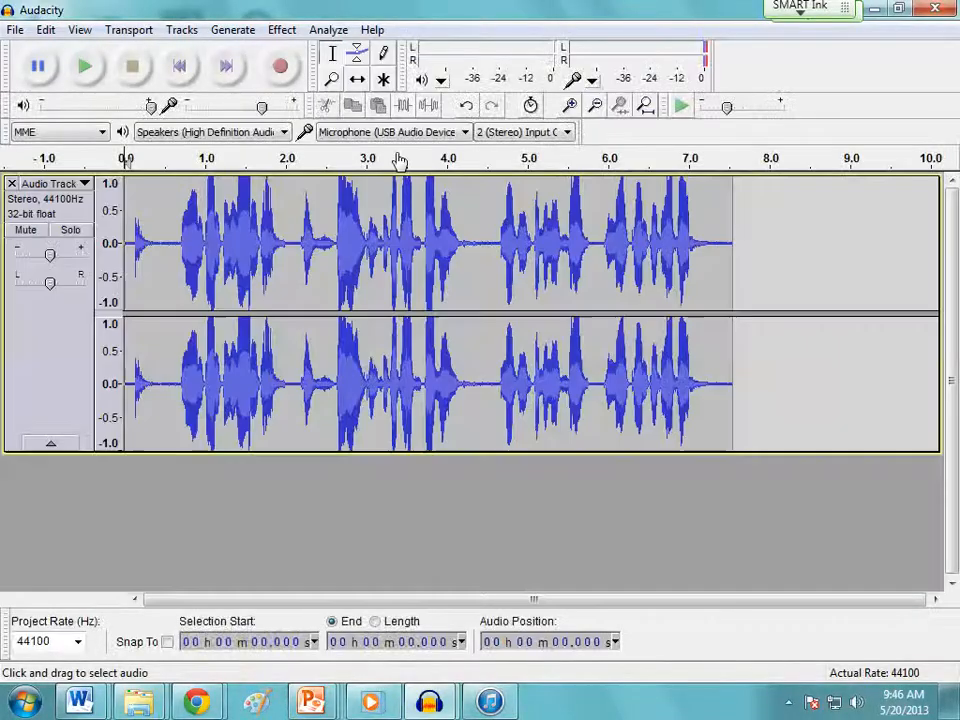
click(15, 29)
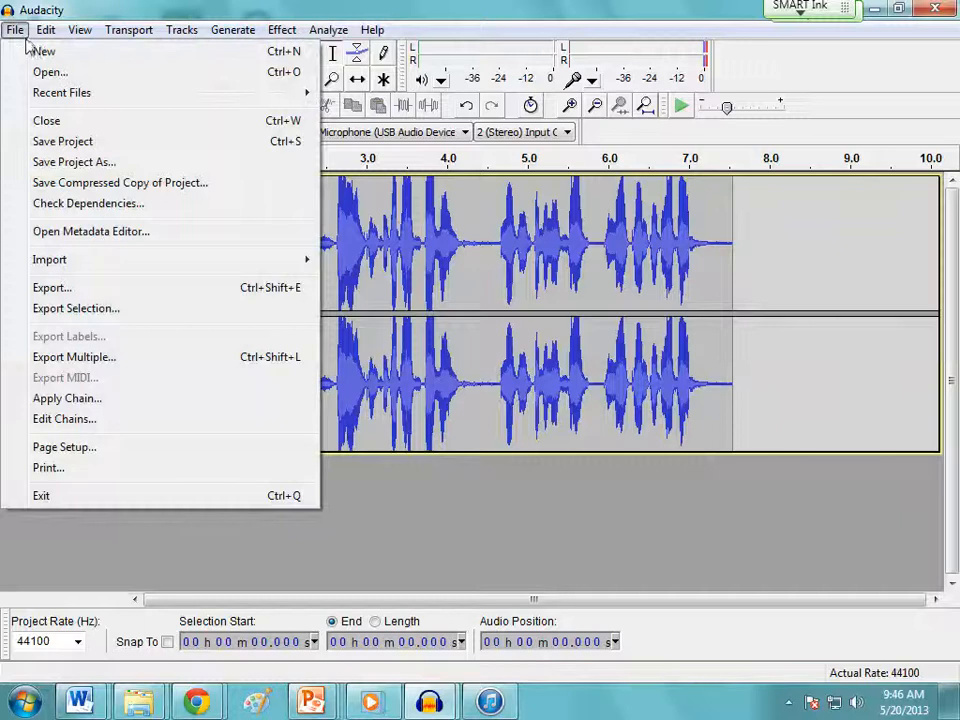
click(60, 122)
click(496, 414)
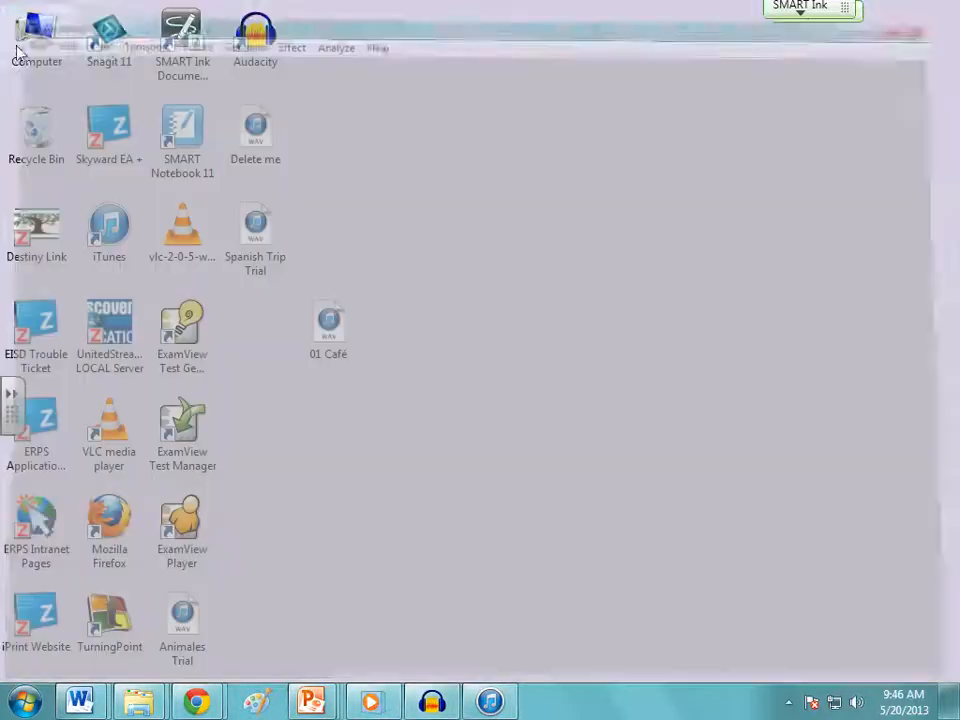
Create a new empty project from the 01 Café Audacity window and record a voice clip about 6.6 seconds long
click(432, 703)
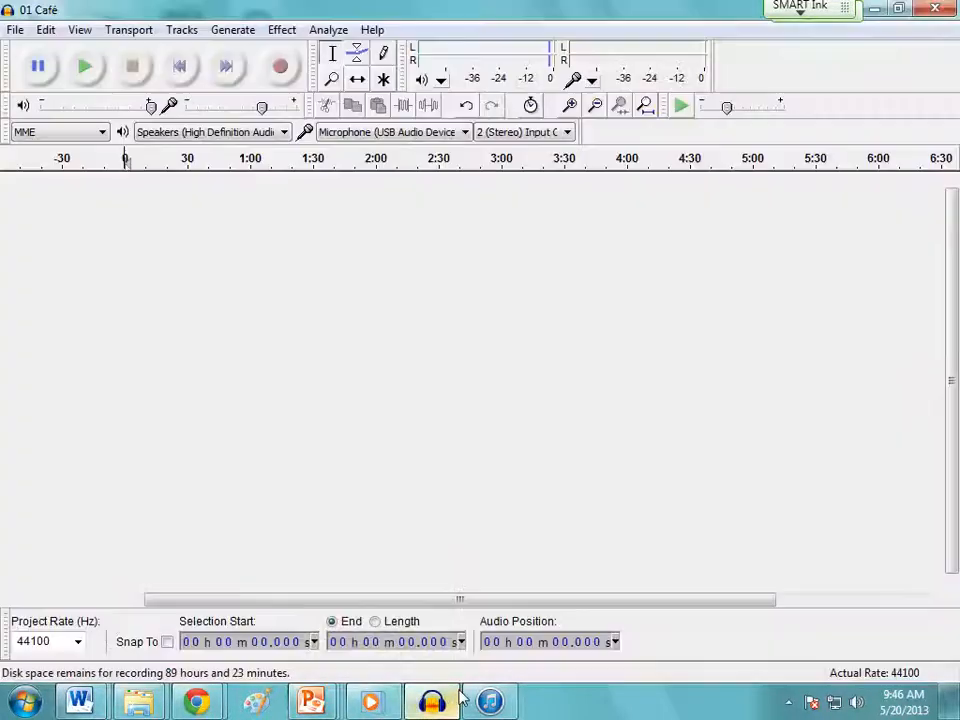
click(15, 33)
click(40, 50)
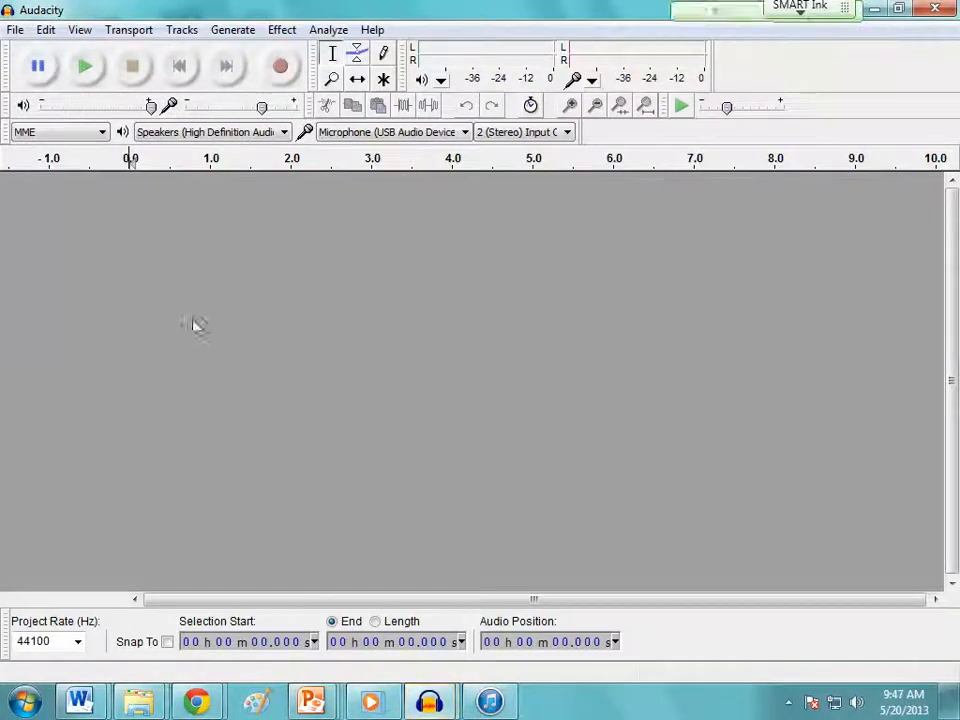
click(285, 74)
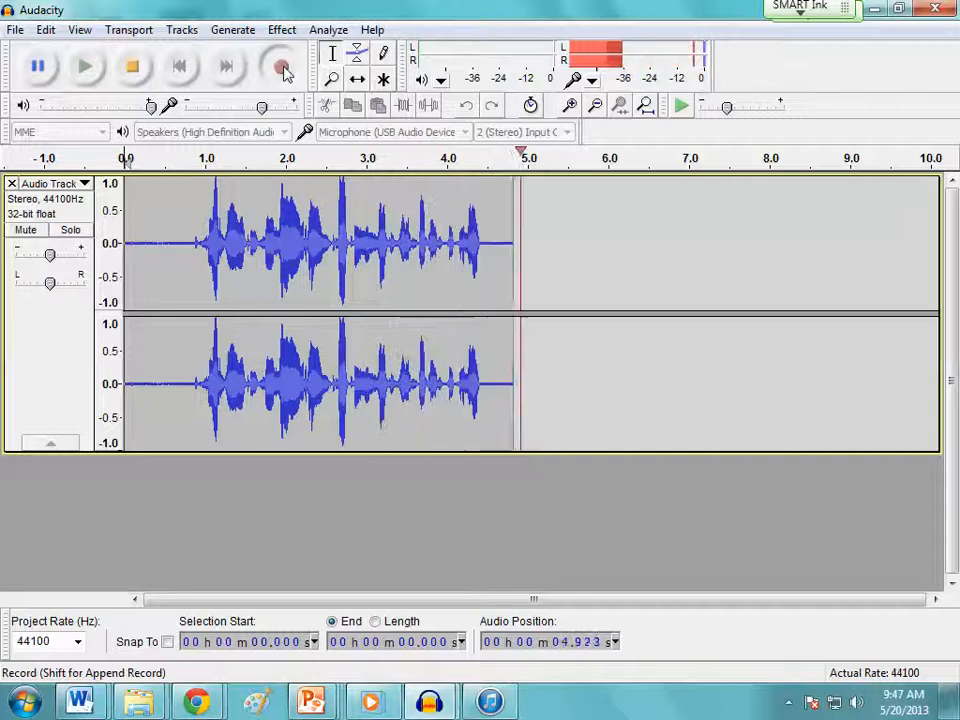
click(136, 72)
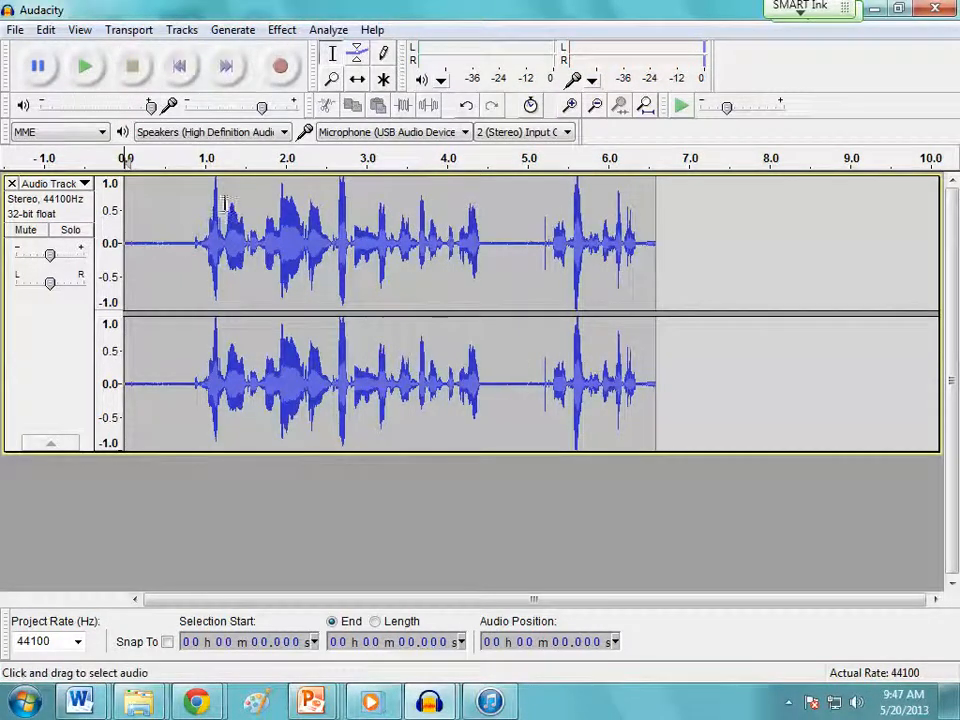
Open the Sound settings from the Windows Control Panel and view the list of recording devices
click(26, 702)
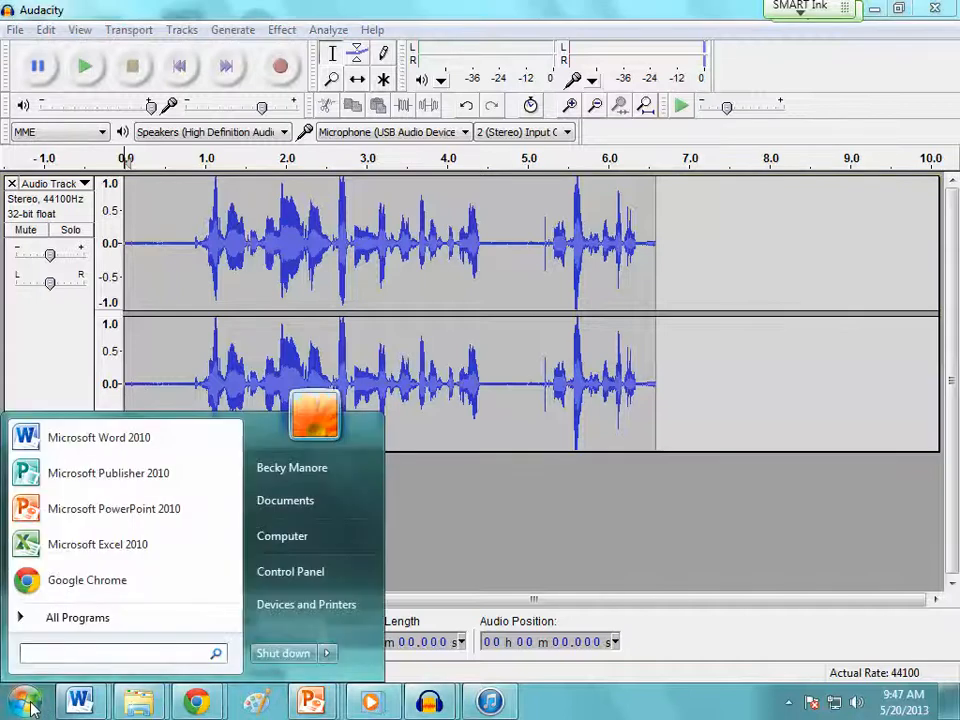
click(278, 540)
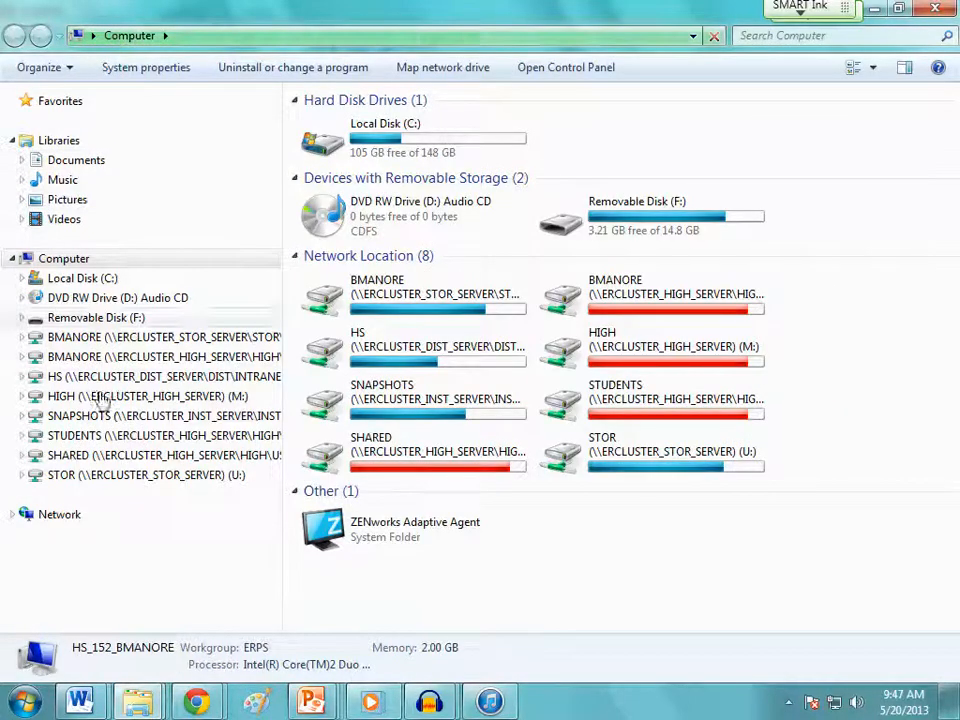
click(41, 704)
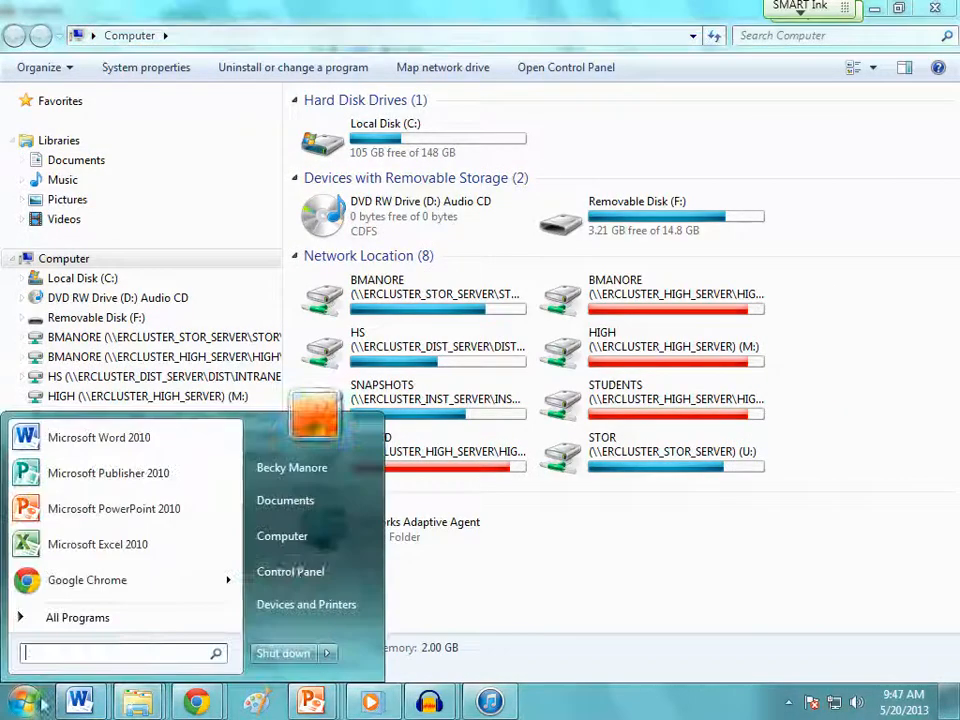
click(291, 572)
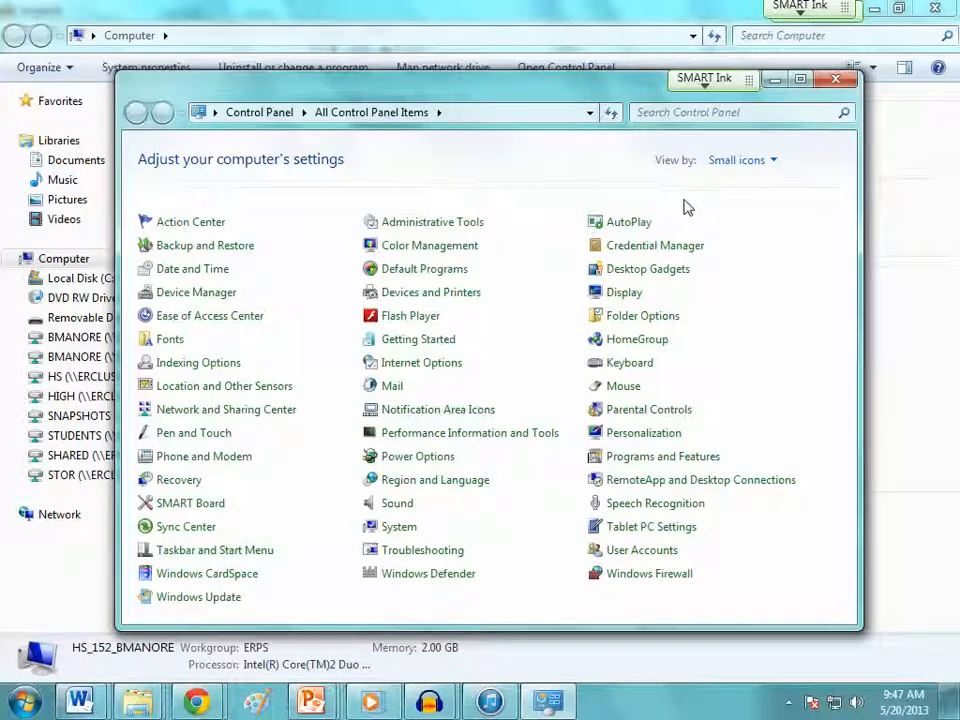
click(396, 504)
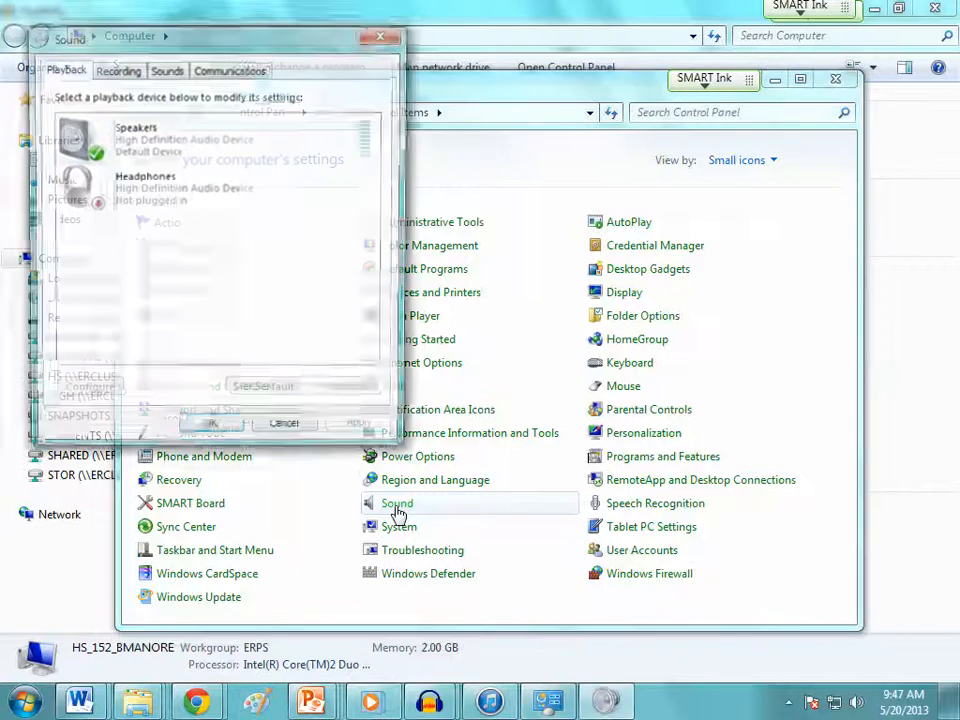
click(118, 70)
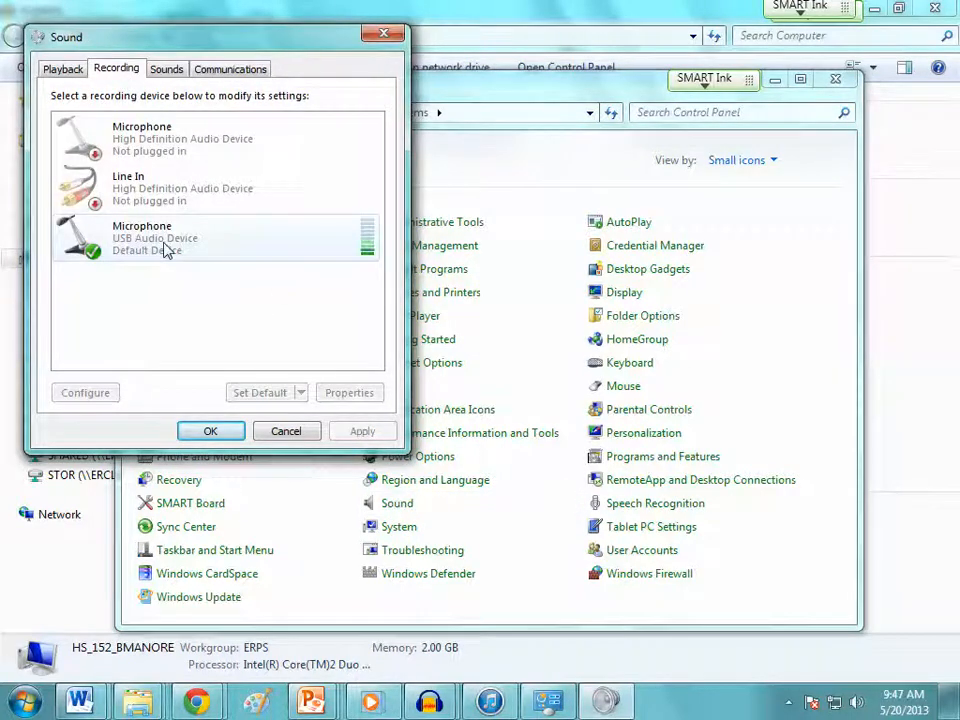
click(166, 70)
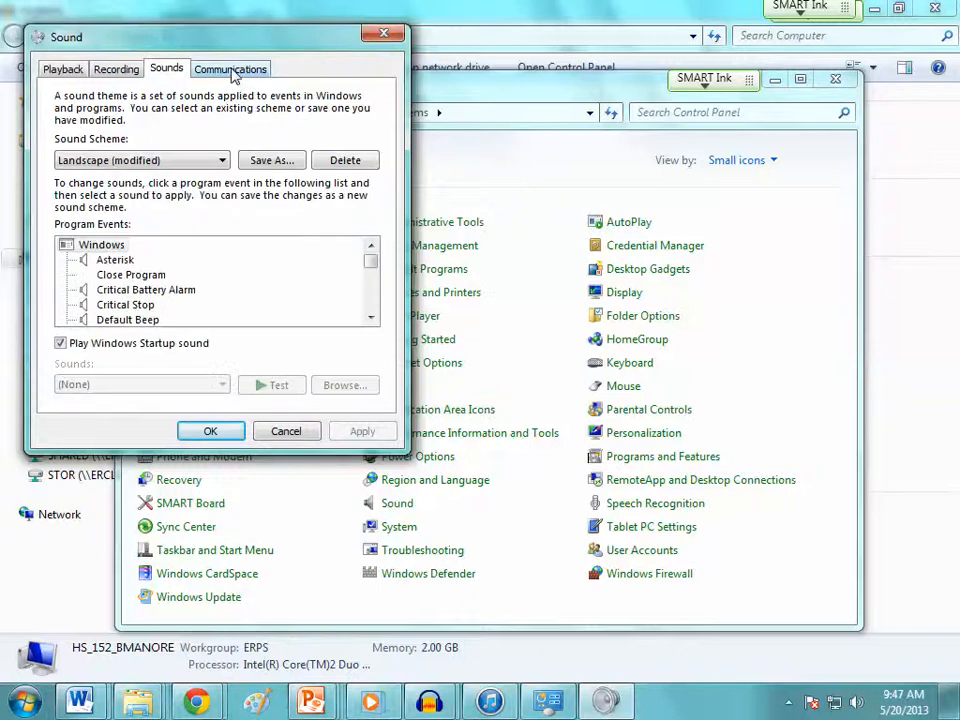
click(125, 71)
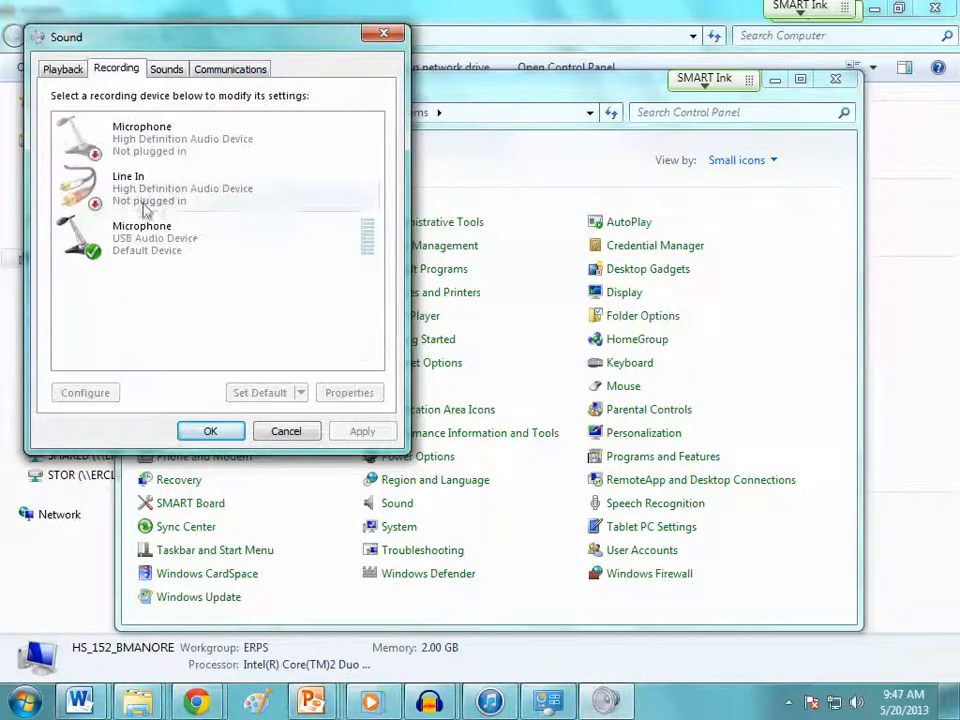
Examine the USB microphone's input level in its properties, cancel without changes, and close all the settings windows to return to Audacity
click(139, 250)
double_click(139, 250)
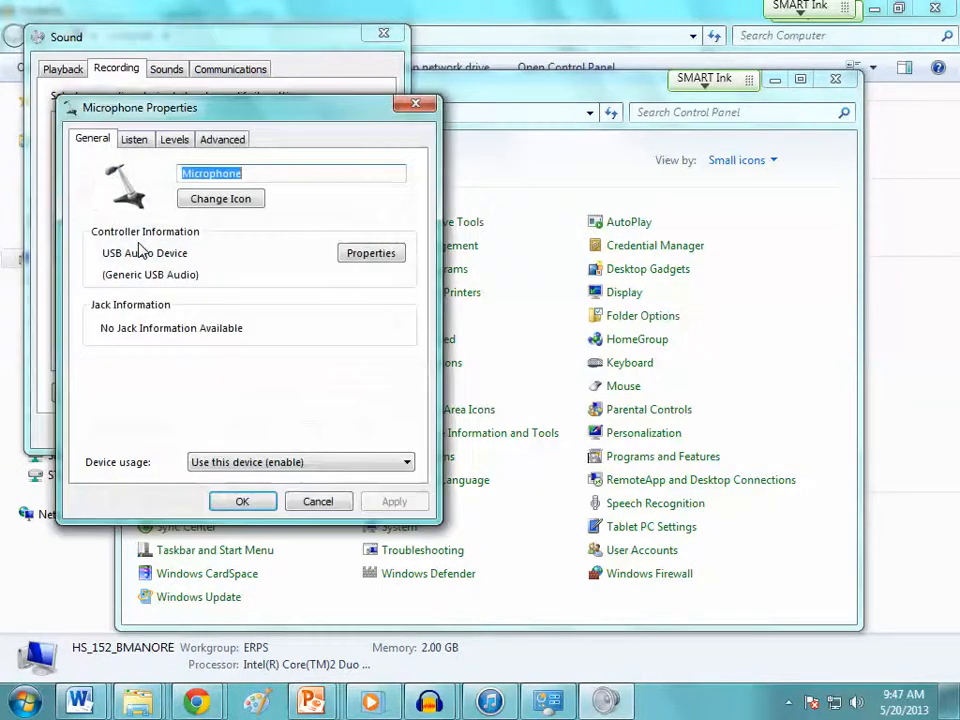
click(136, 140)
click(174, 142)
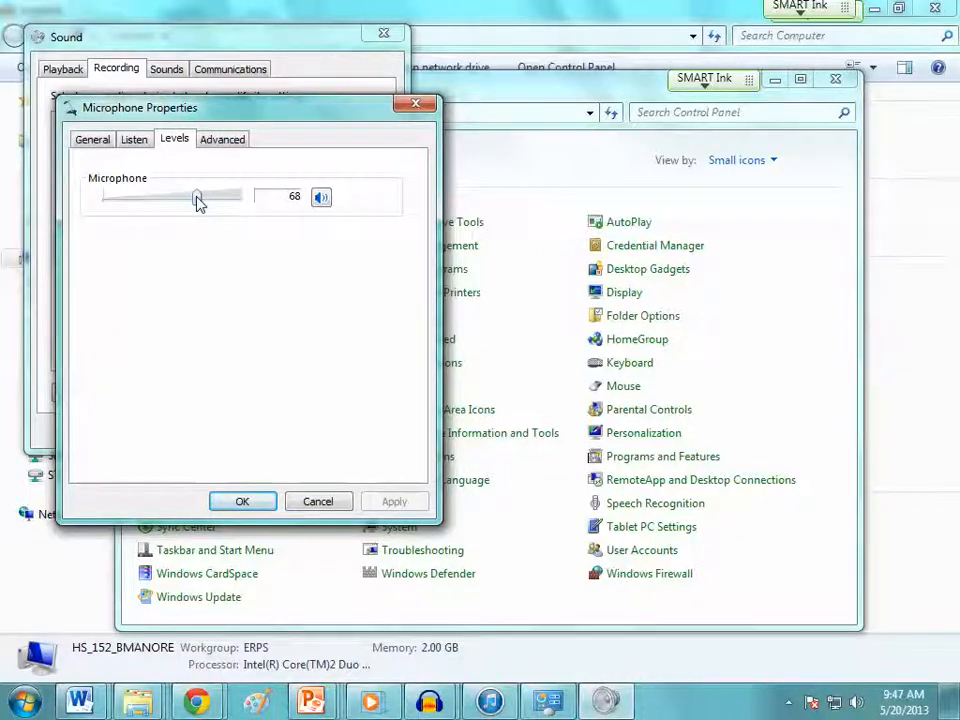
click(327, 500)
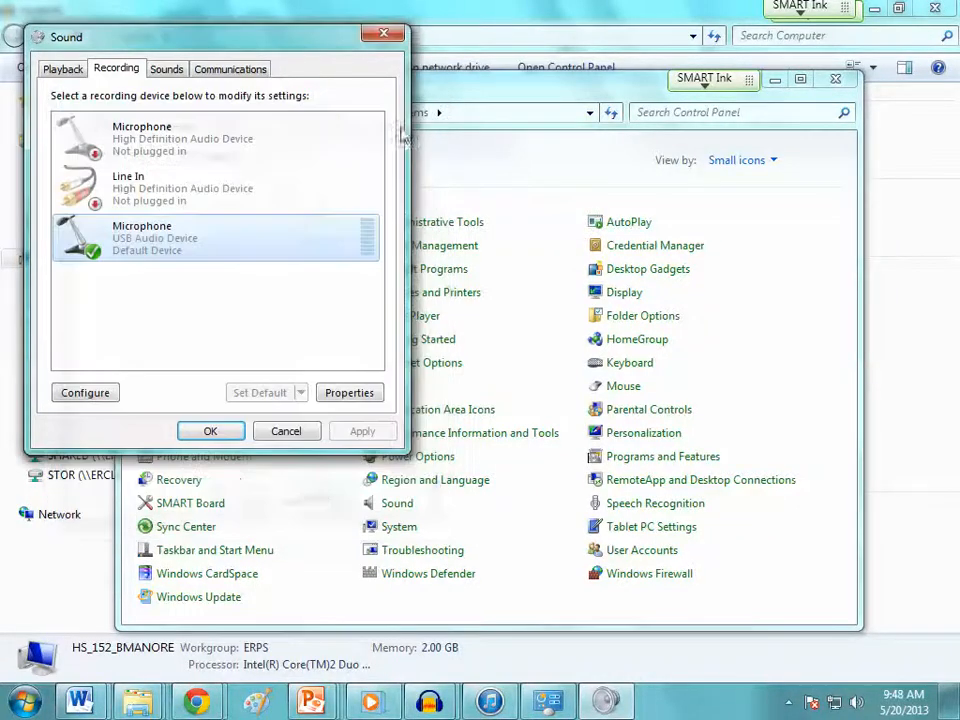
click(386, 35)
click(836, 79)
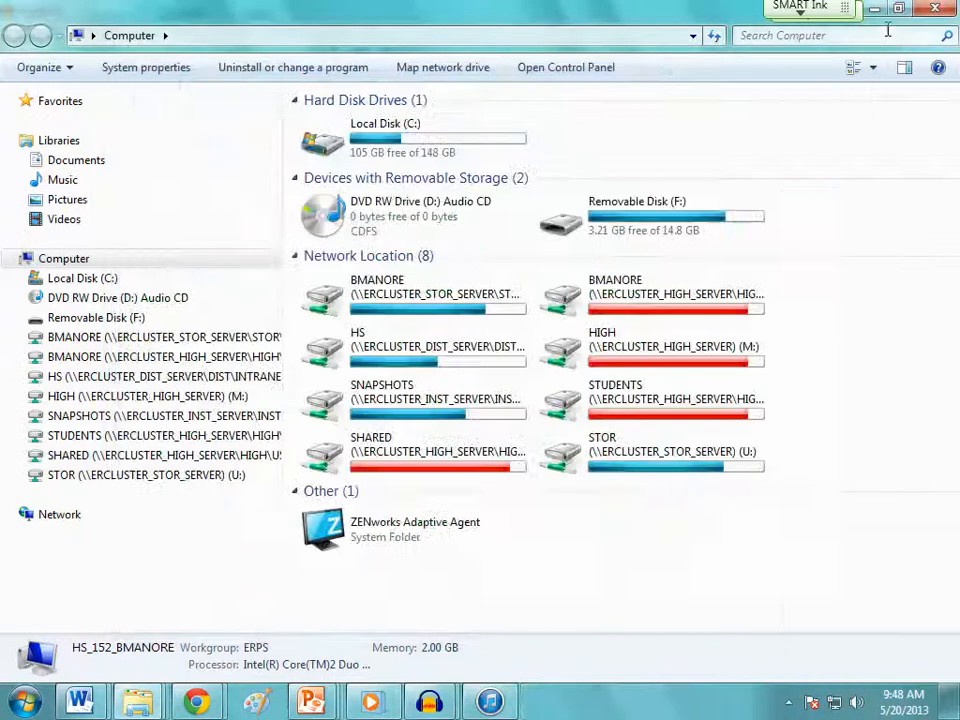
click(935, 8)
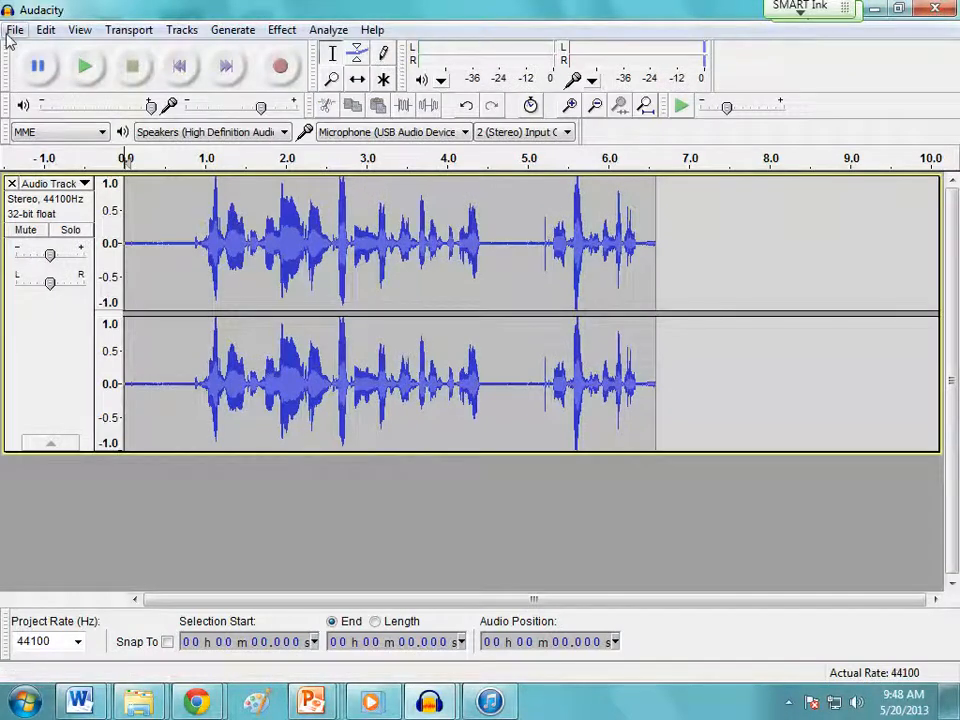
Place the cursor just past the clip's end, at about 6.7 seconds, and start recording a second audio track
click(679, 252)
click(665, 242)
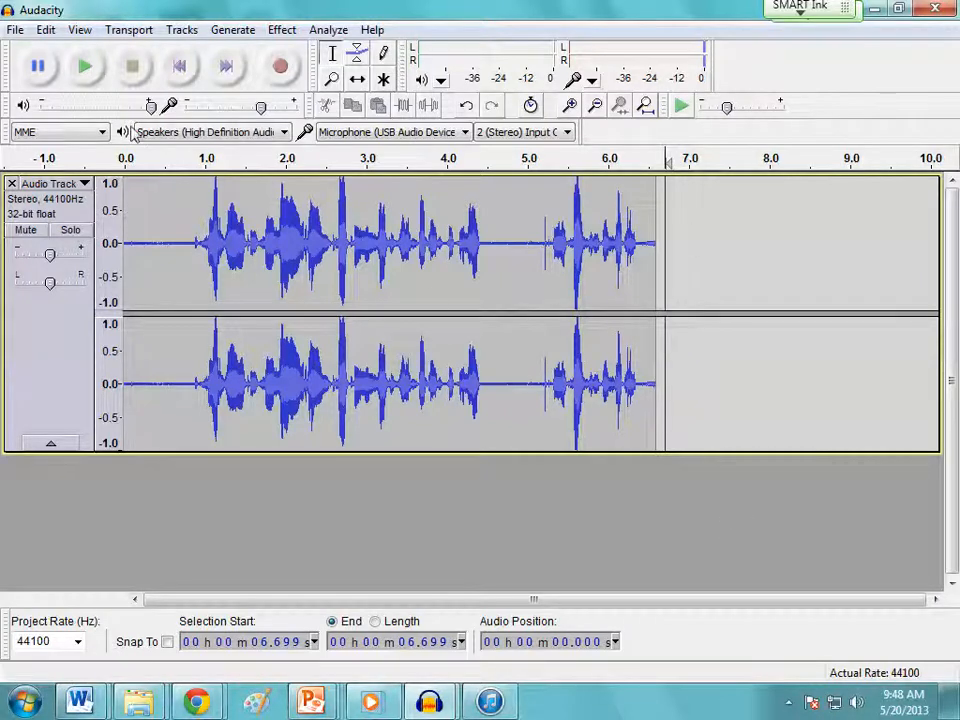
click(281, 67)
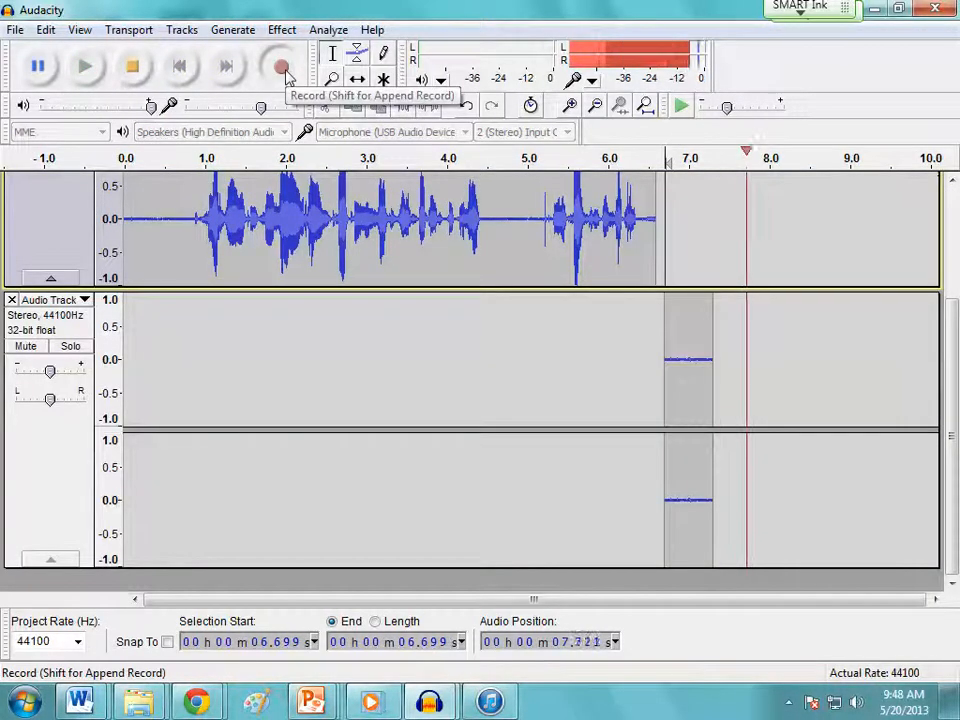
Switch to the Animales Delete Trail presentation in PowerPoint and look through its slides to the last one while the recording runs
mouse_move(315, 703)
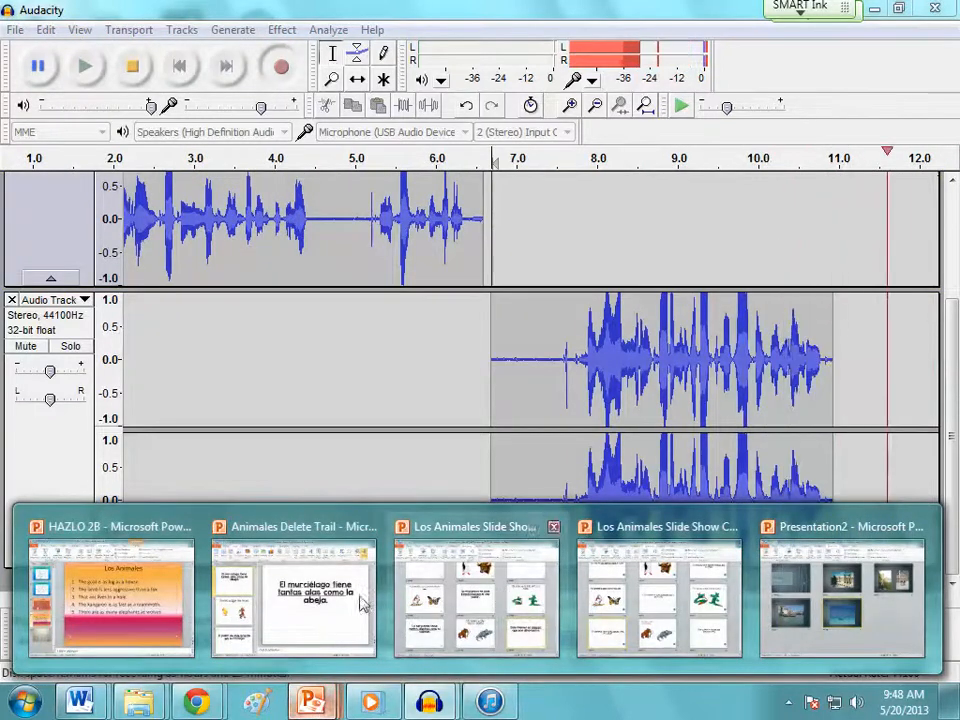
click(355, 604)
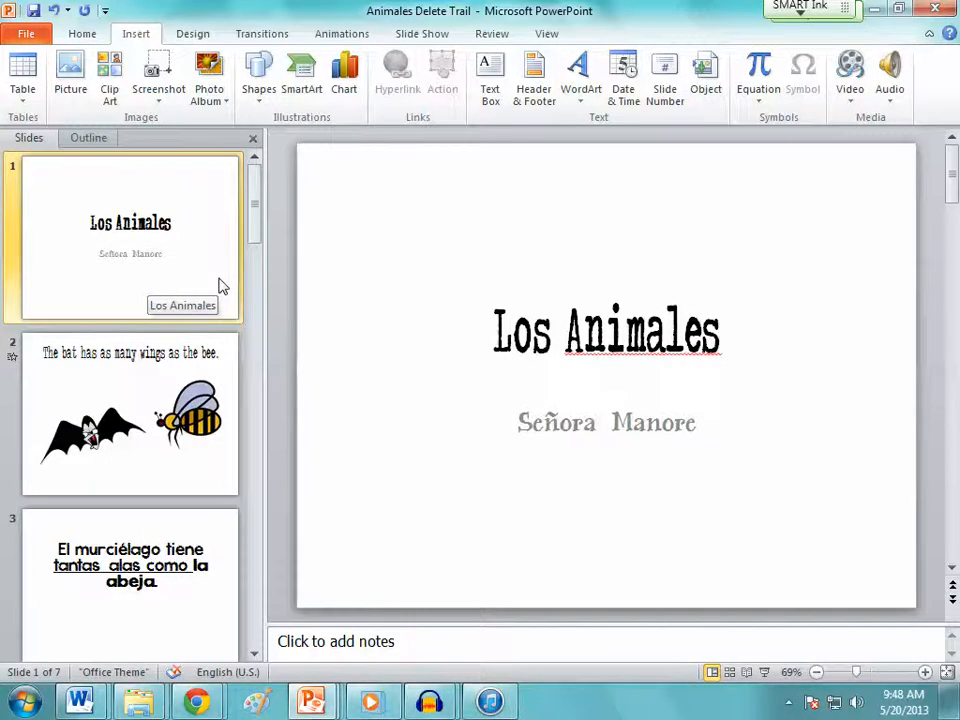
click(206, 385)
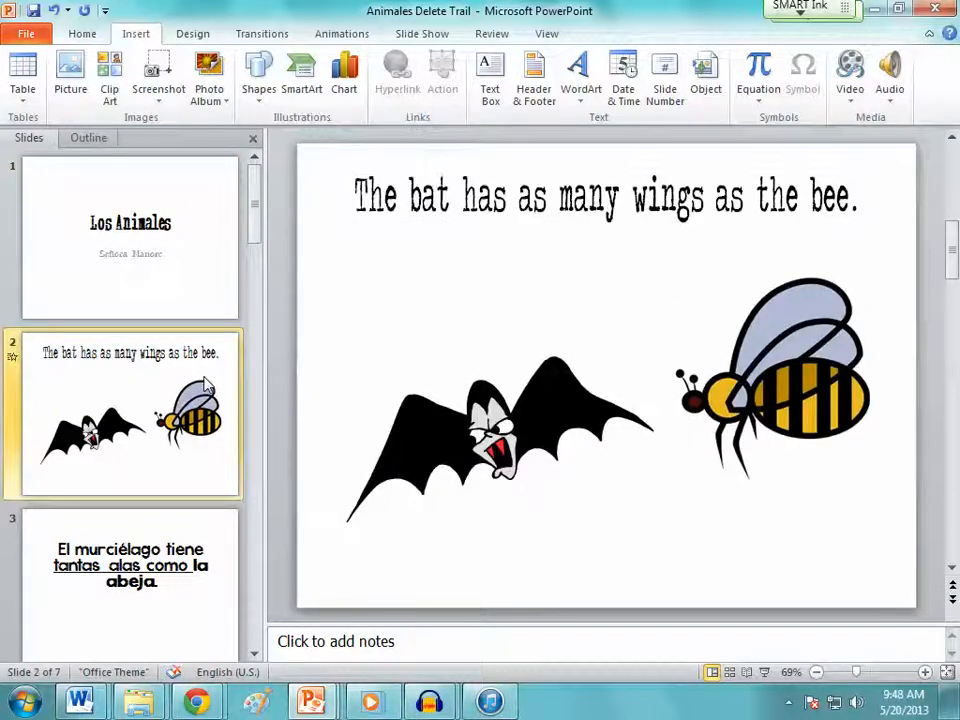
click(178, 611)
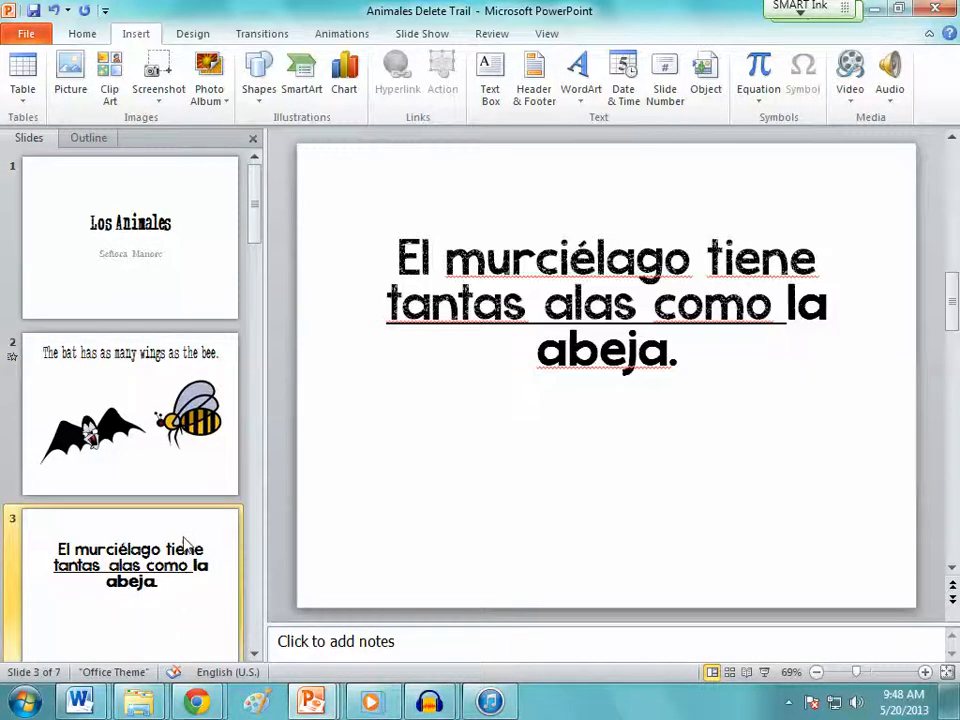
scroll(185, 541, down, 1)
scroll(185, 541, down, 1)
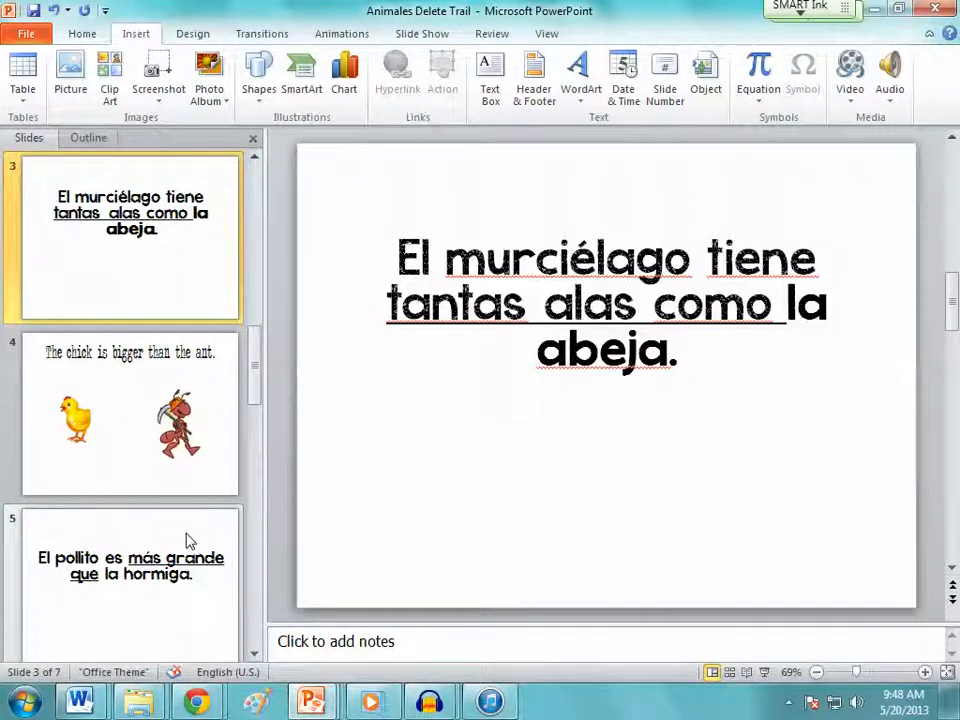
scroll(196, 536, down, 1)
scroll(196, 536, down, 1)
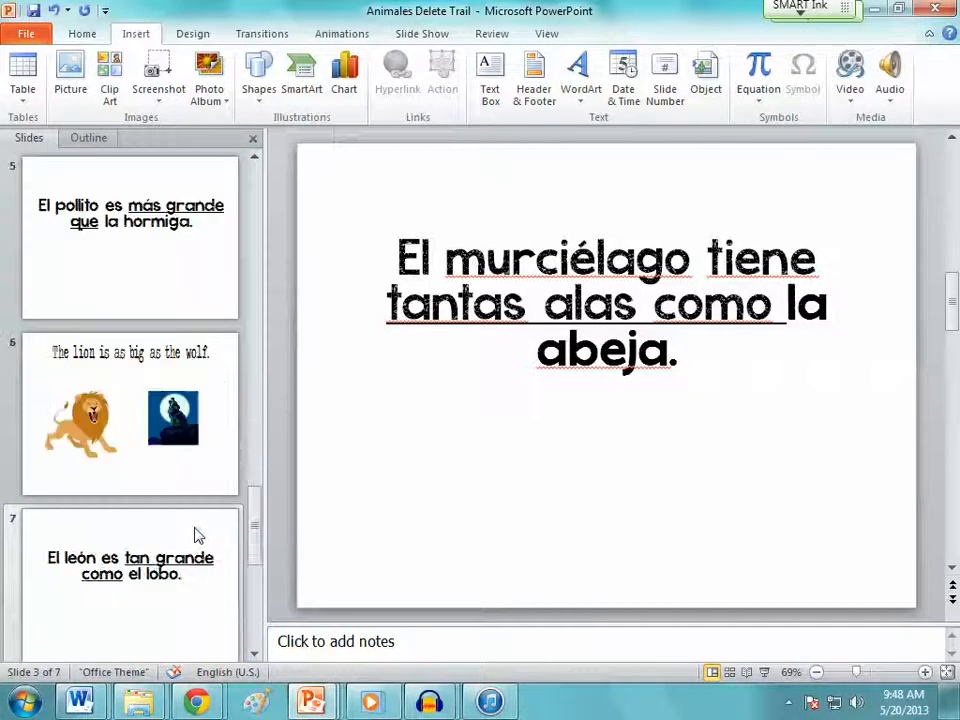
scroll(196, 536, down, 1)
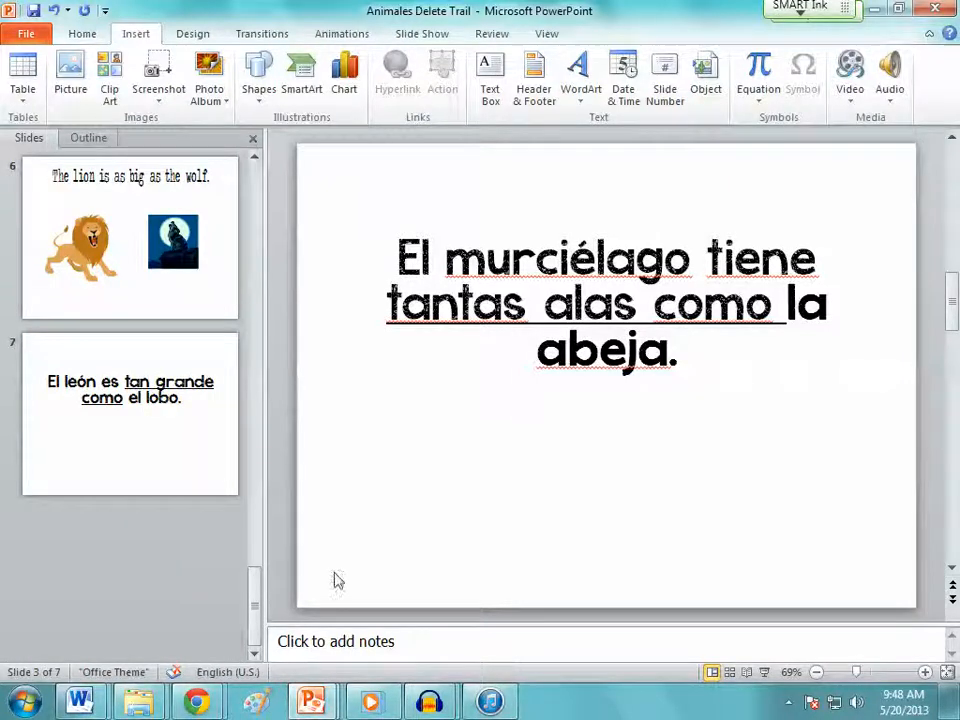
Minimize the presentation to return to Audacity and stop the recording at about 36 seconds on the timeline
click(873, 8)
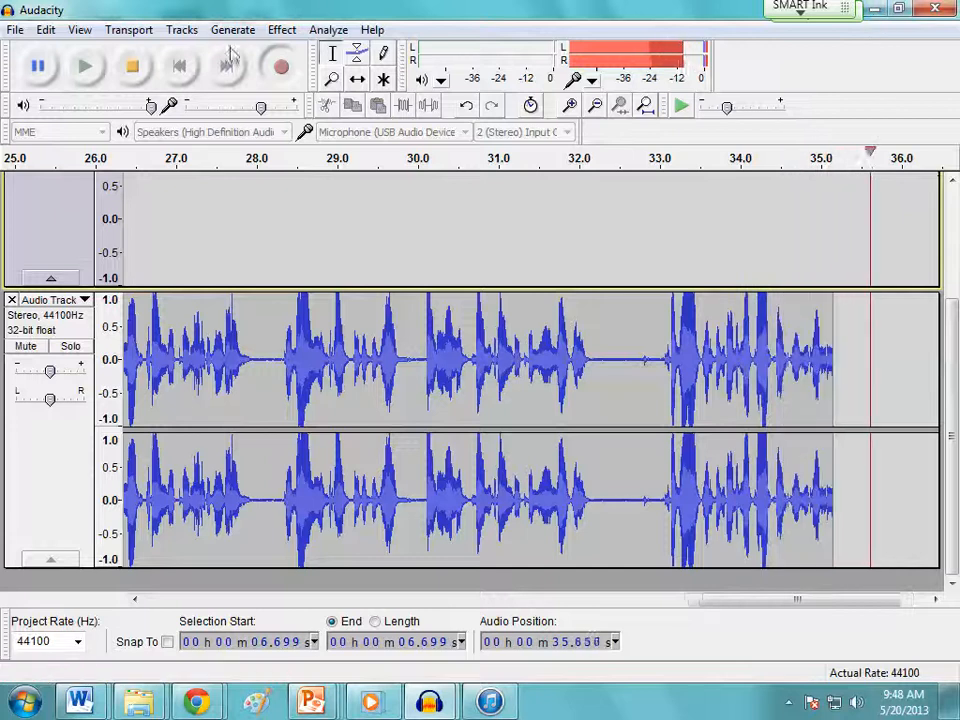
click(136, 72)
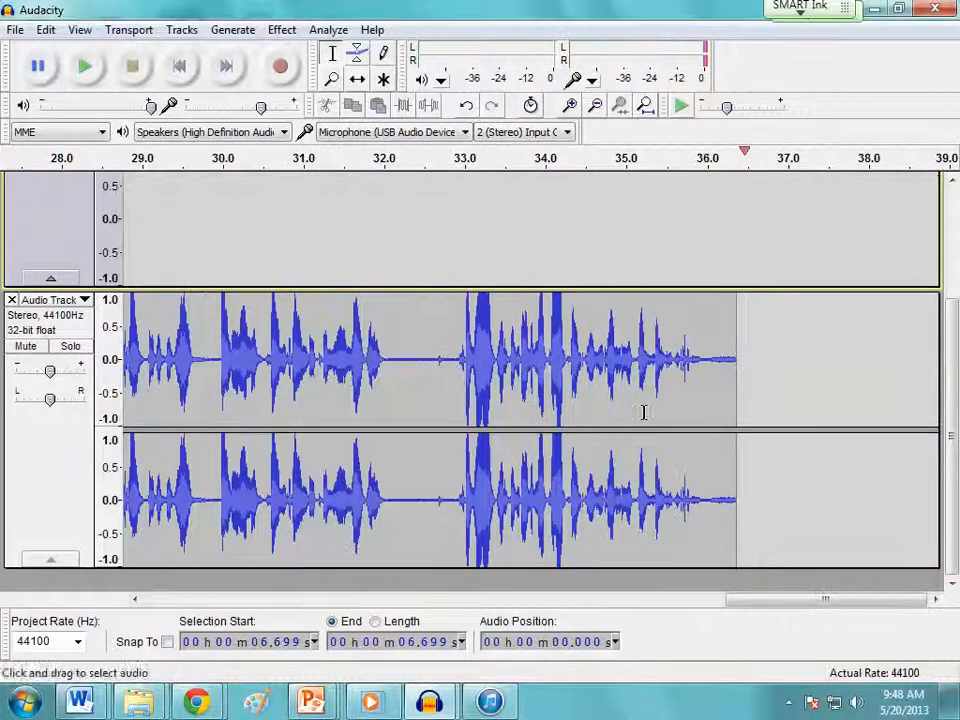
Delete the first track's 6.6-second recording from the start of the timeline and remove that empty track
drag(861, 602, 257, 588)
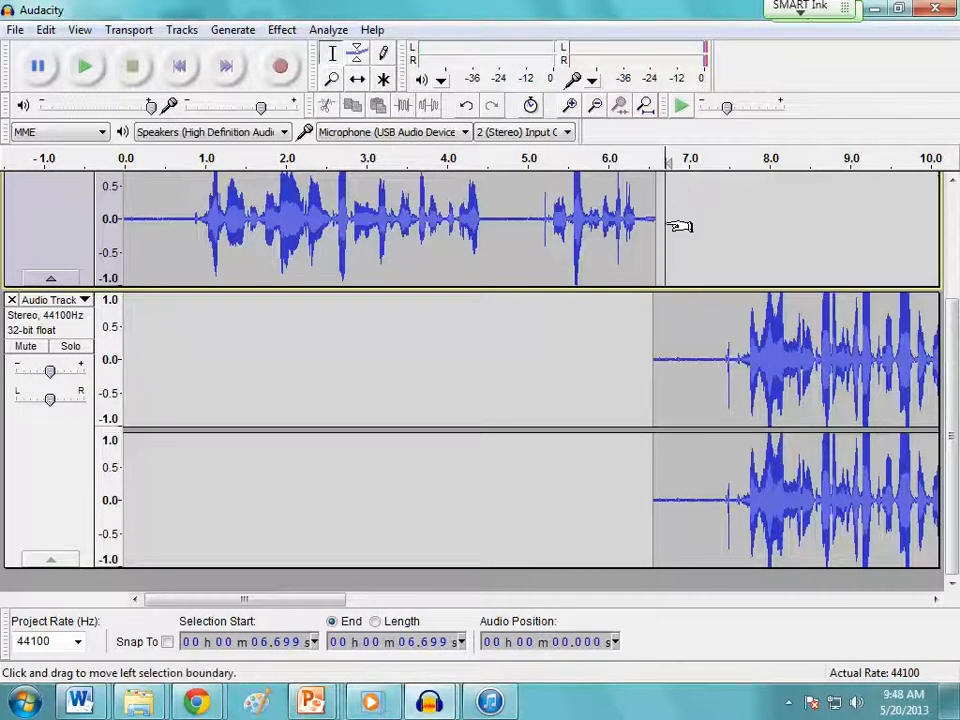
drag(660, 222, 115, 218)
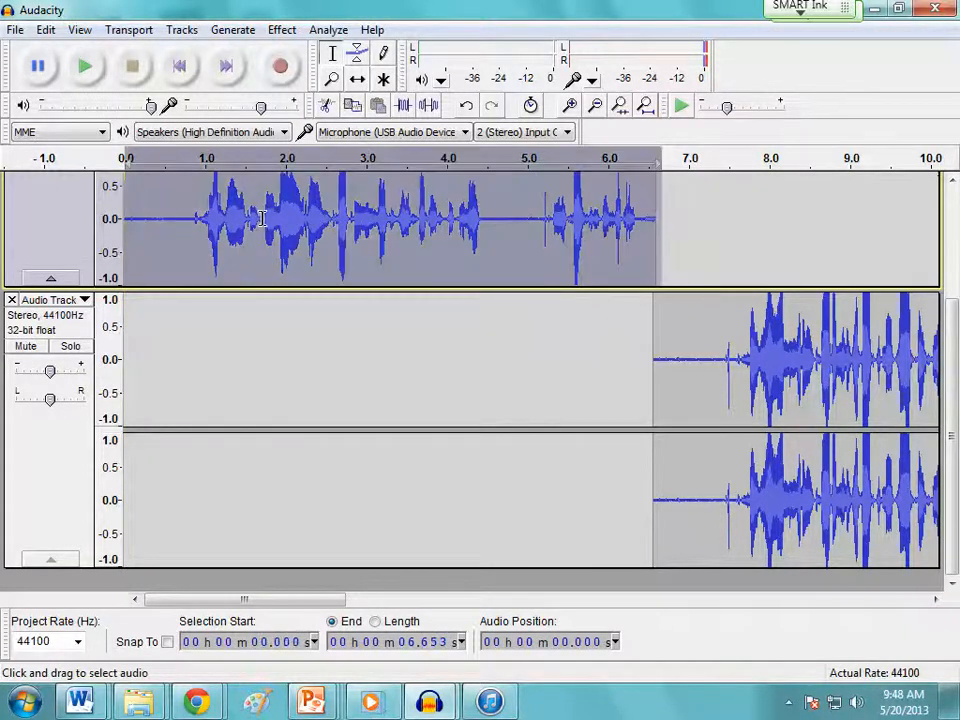
key(Delete)
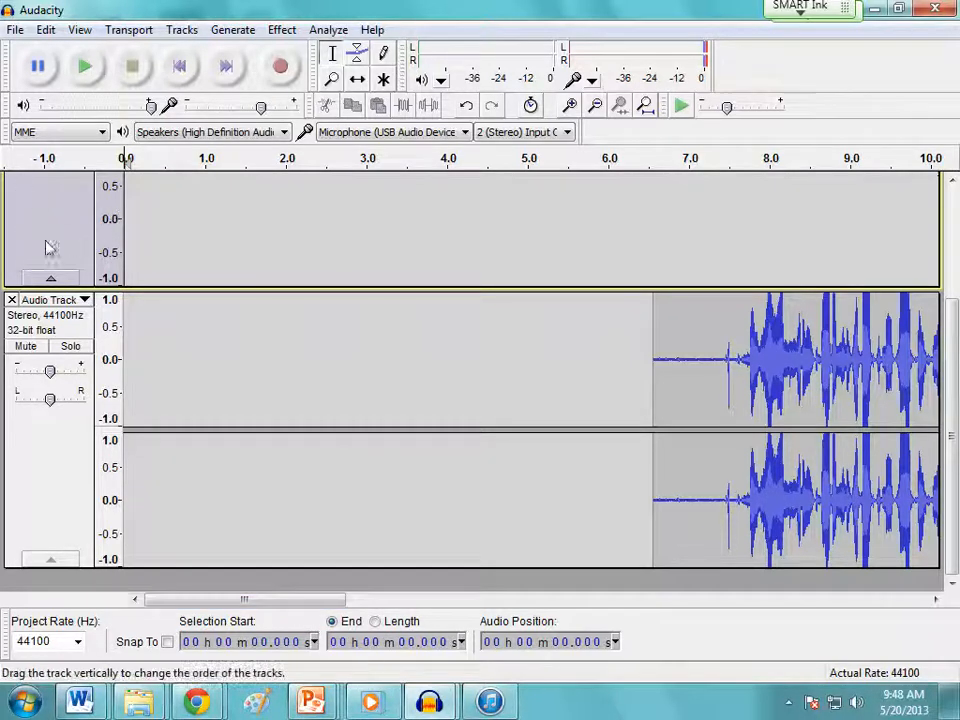
click(50, 278)
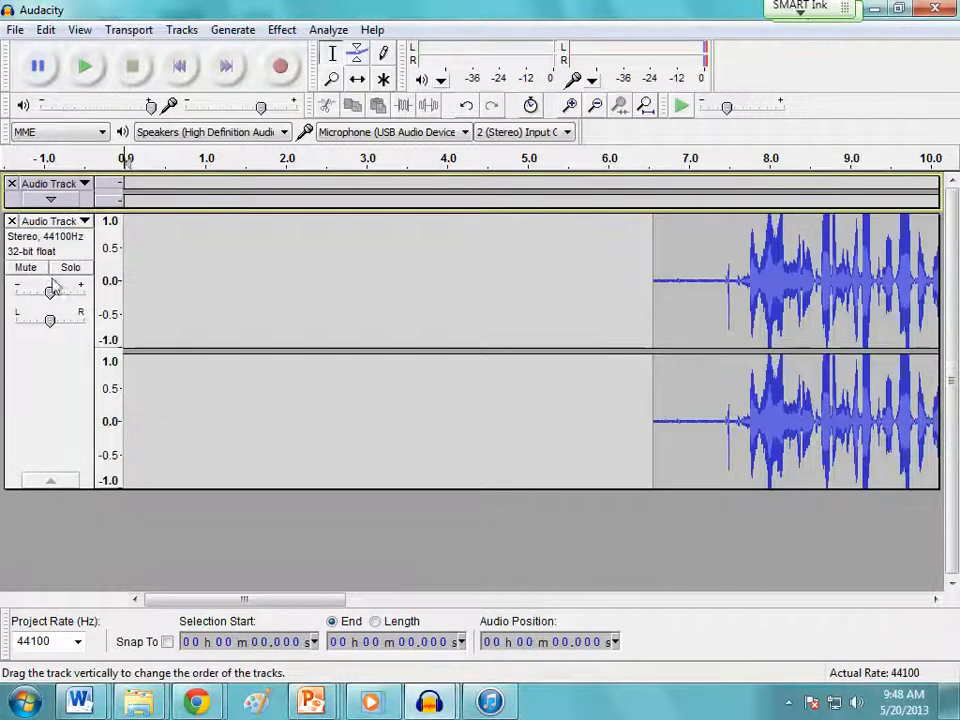
click(12, 184)
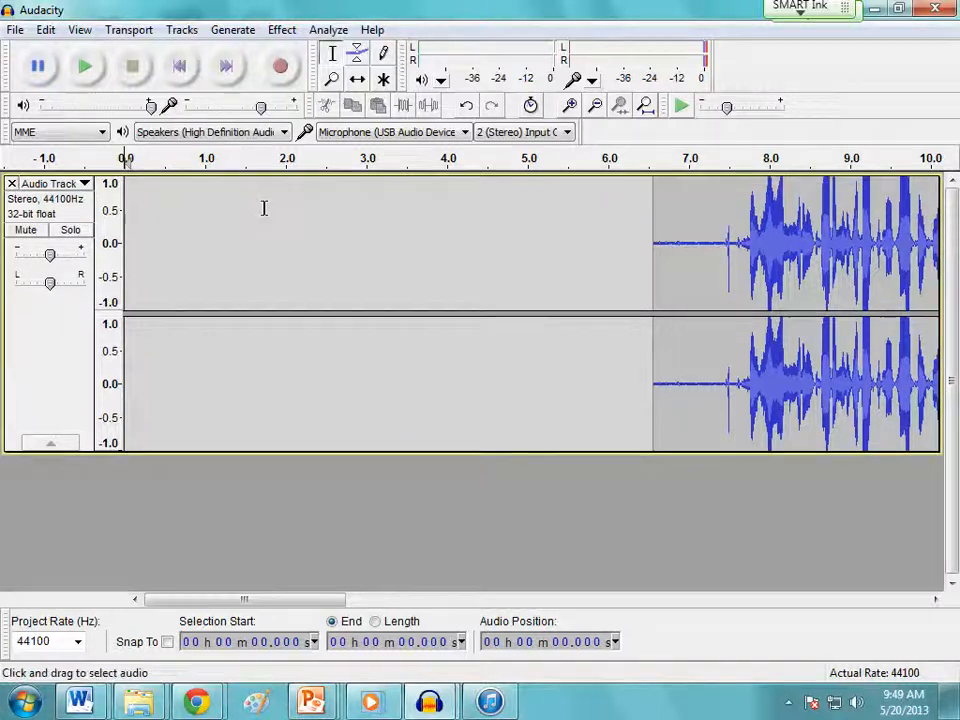
Shift the remaining stereo clip back with the Time Shift tool so it starts at 0 seconds
click(653, 199)
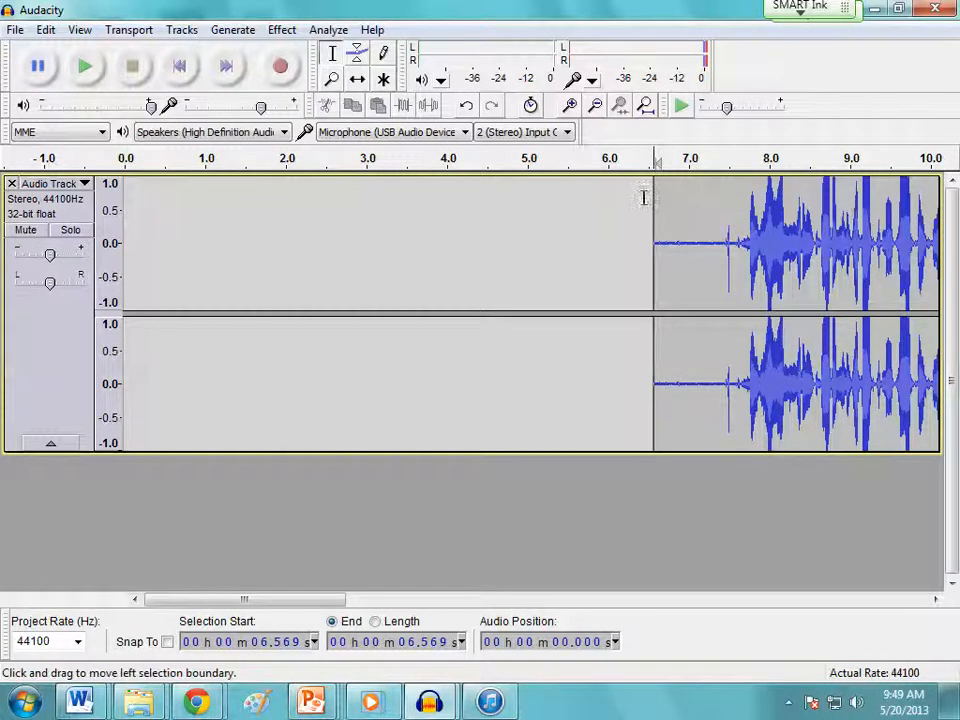
click(358, 79)
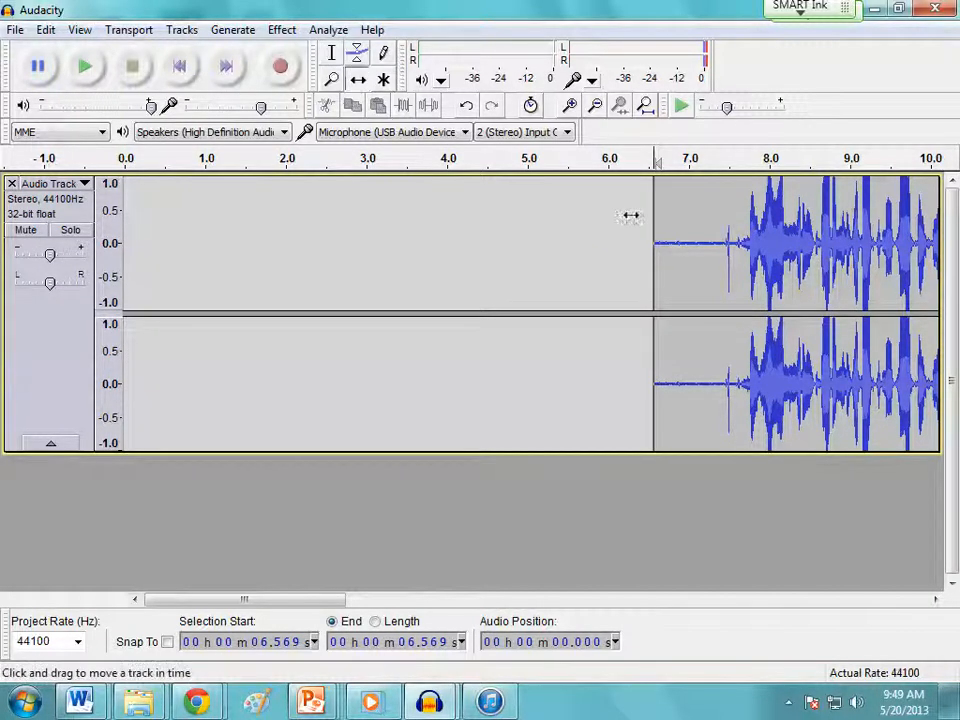
drag(655, 214, 115, 216)
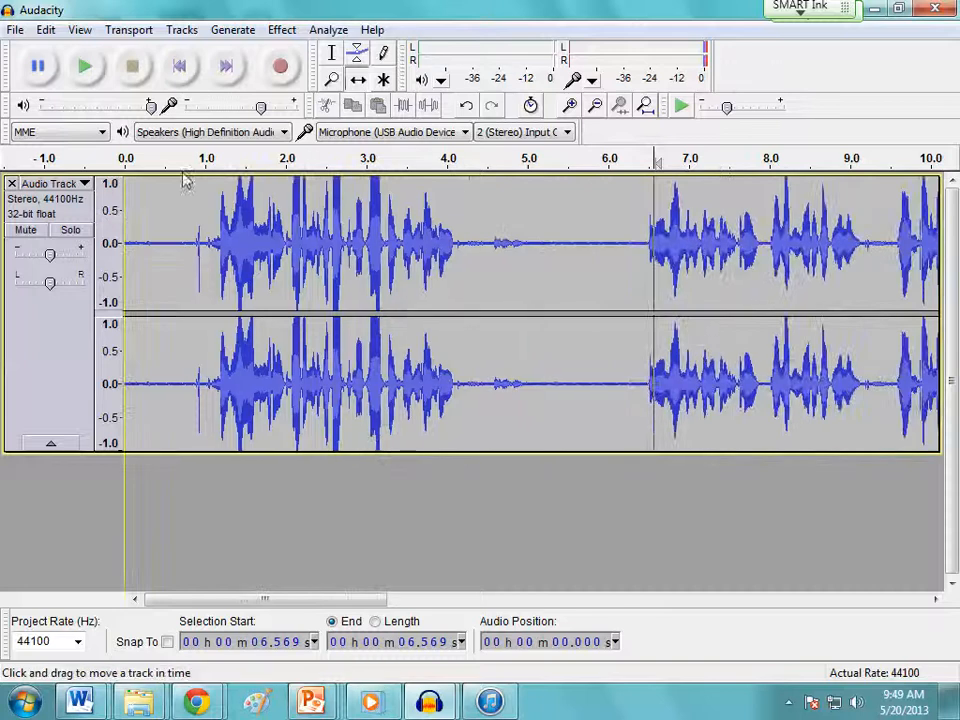
Play the narration from about 0.2 seconds with the Selection tool active, and stop before the second passage
click(332, 53)
click(140, 220)
click(85, 68)
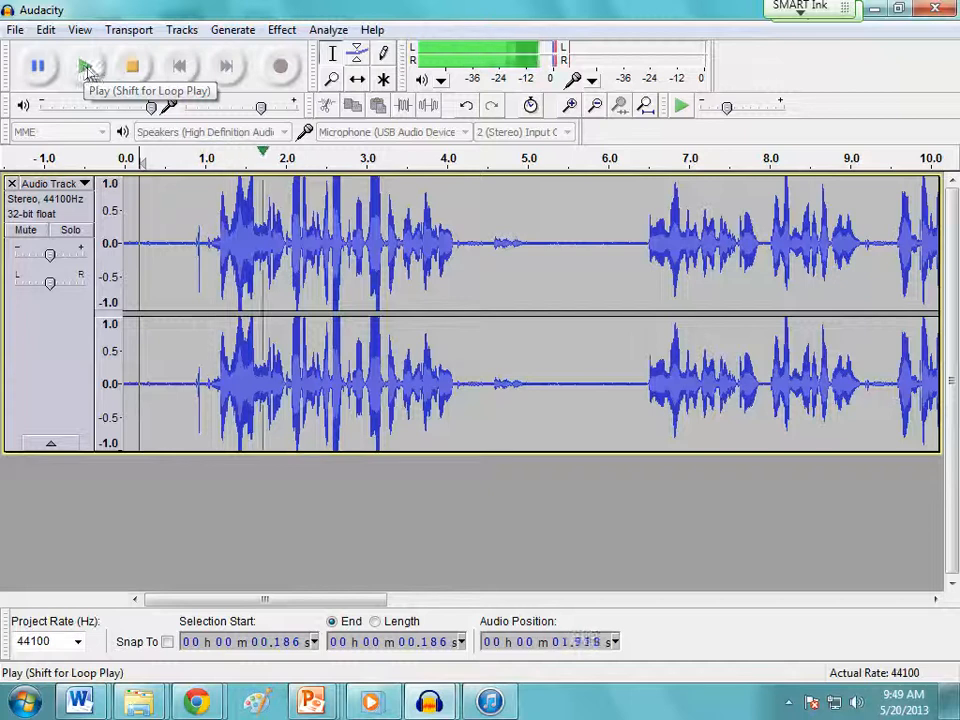
click(139, 71)
Lower the track's gain to about -4 dB and listen to the opening passage from about 0.6 seconds
drag(50, 258, 45, 258)
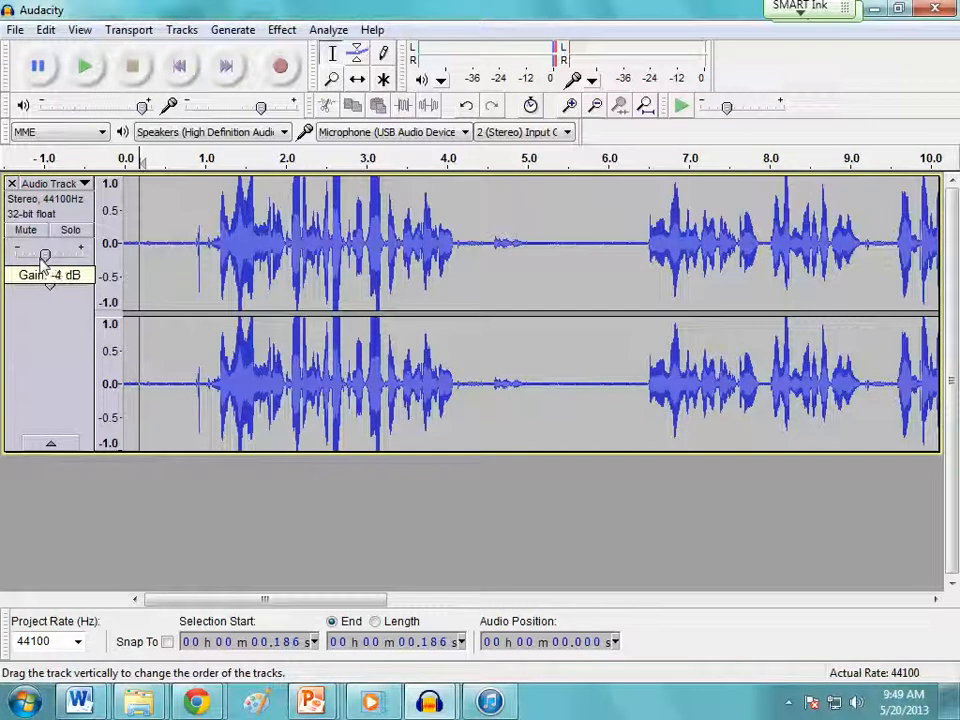
click(177, 250)
click(90, 82)
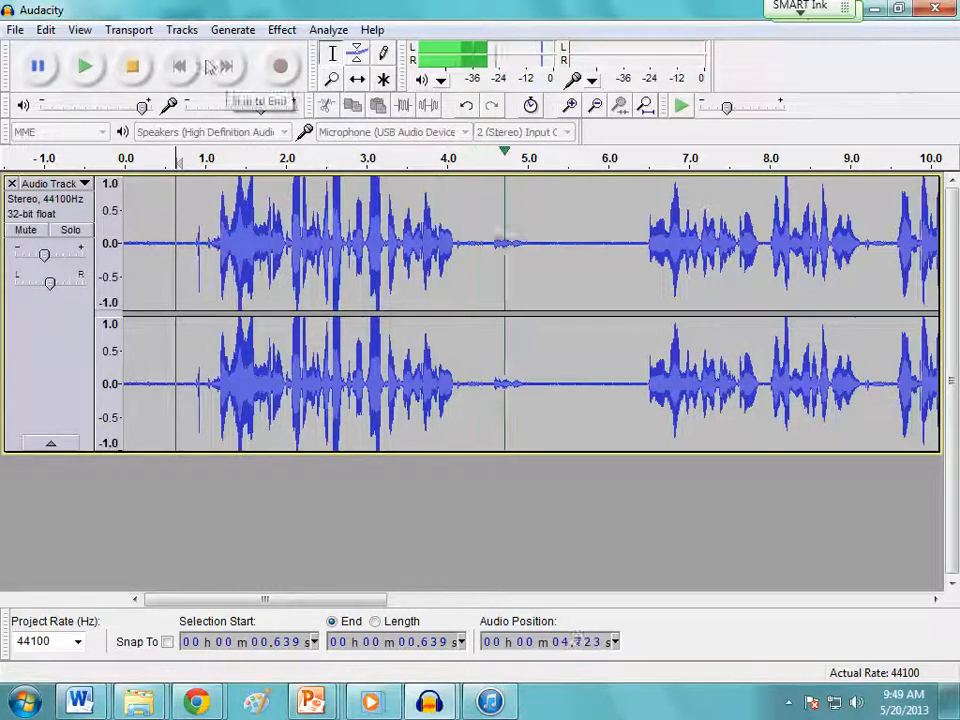
click(148, 68)
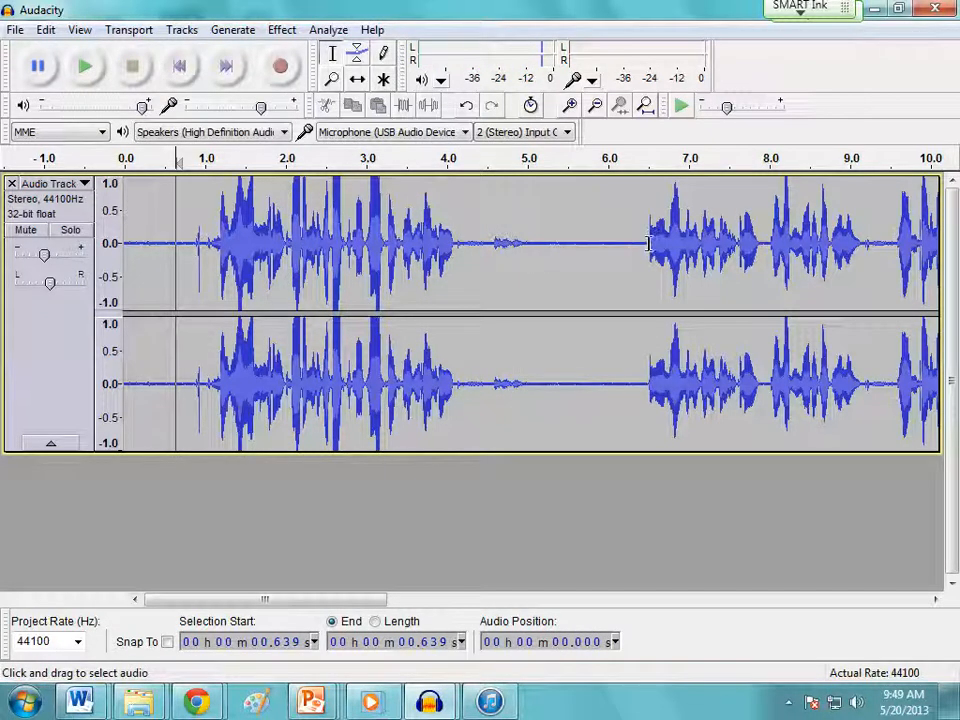
Delete the first 6.5 seconds or so of the narration and play the new opening briefly
drag(644, 243, 110, 250)
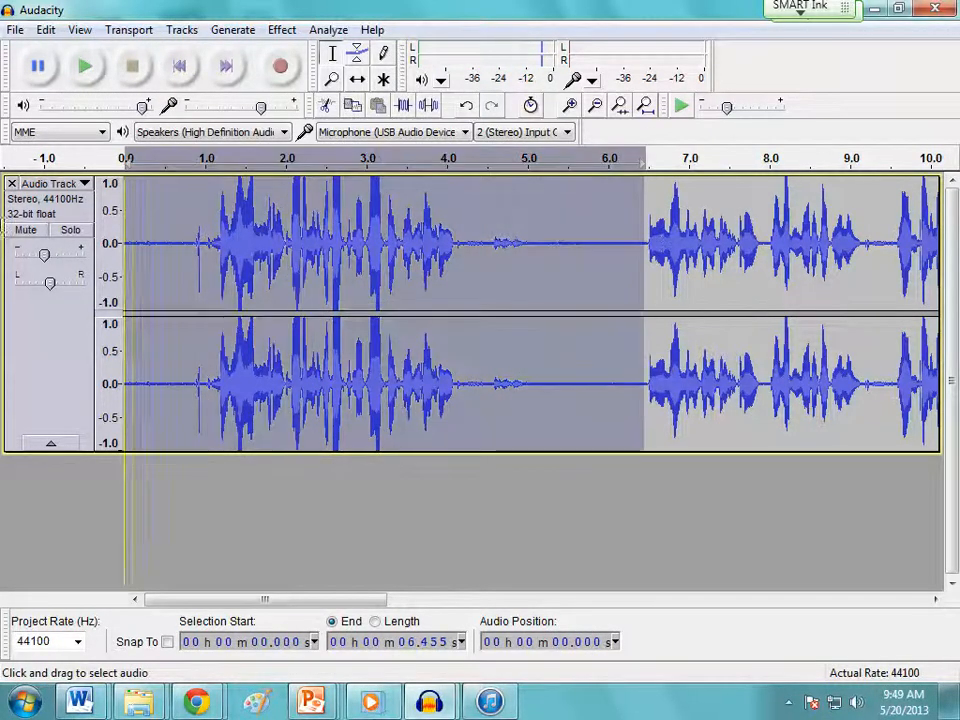
key(Delete)
click(84, 67)
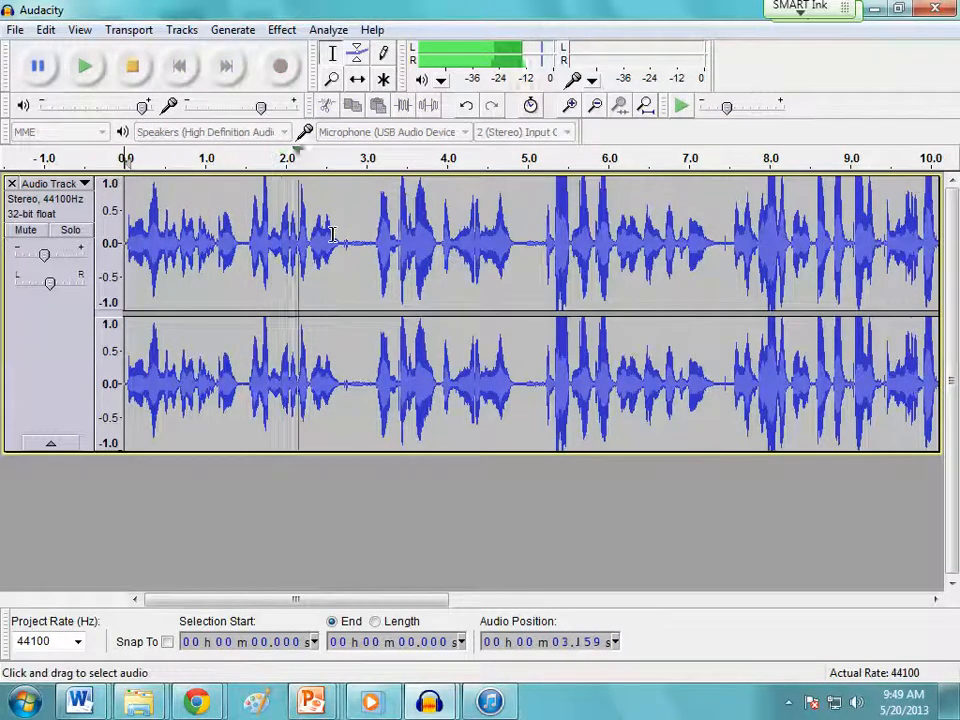
click(132, 66)
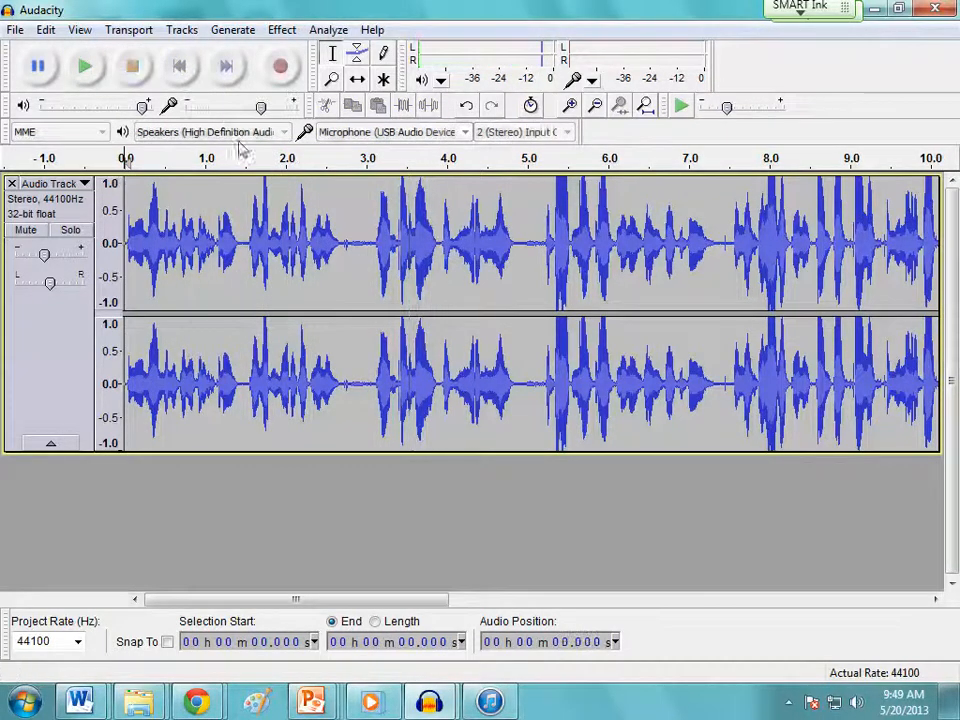
Select from about 2.97 seconds back to the start of the track and delete that opening passage
click(365, 243)
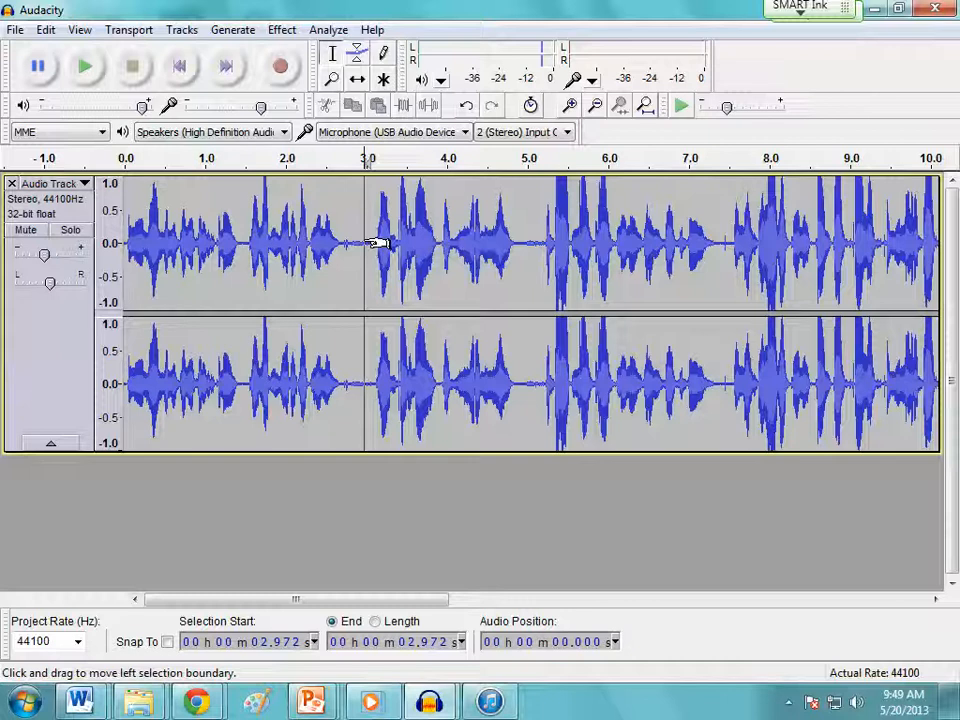
key(shift+Left)
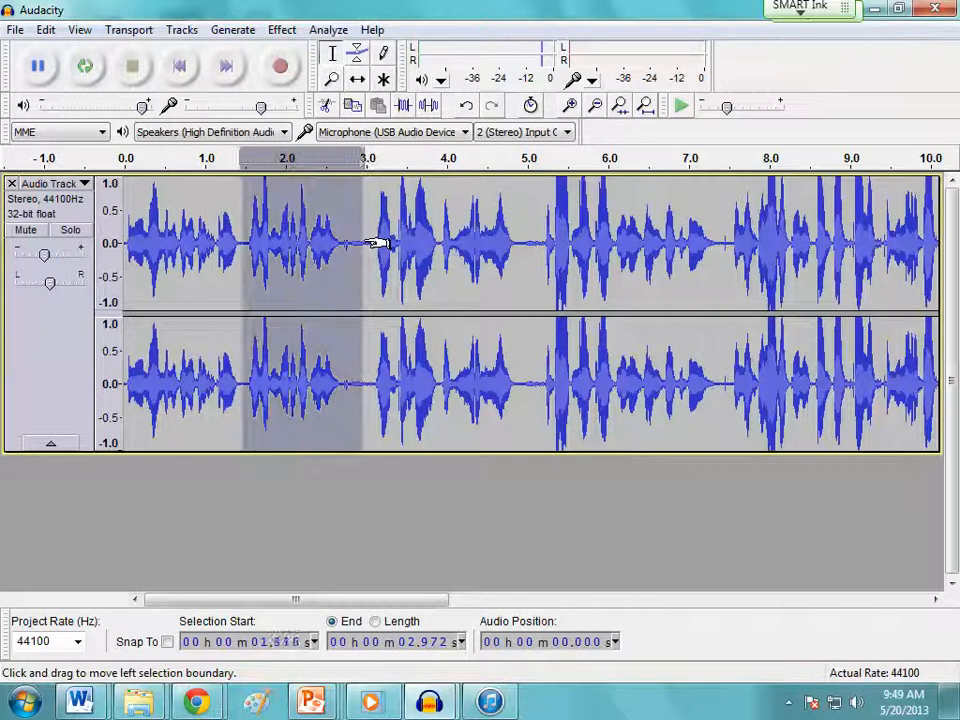
key(shift+Left)
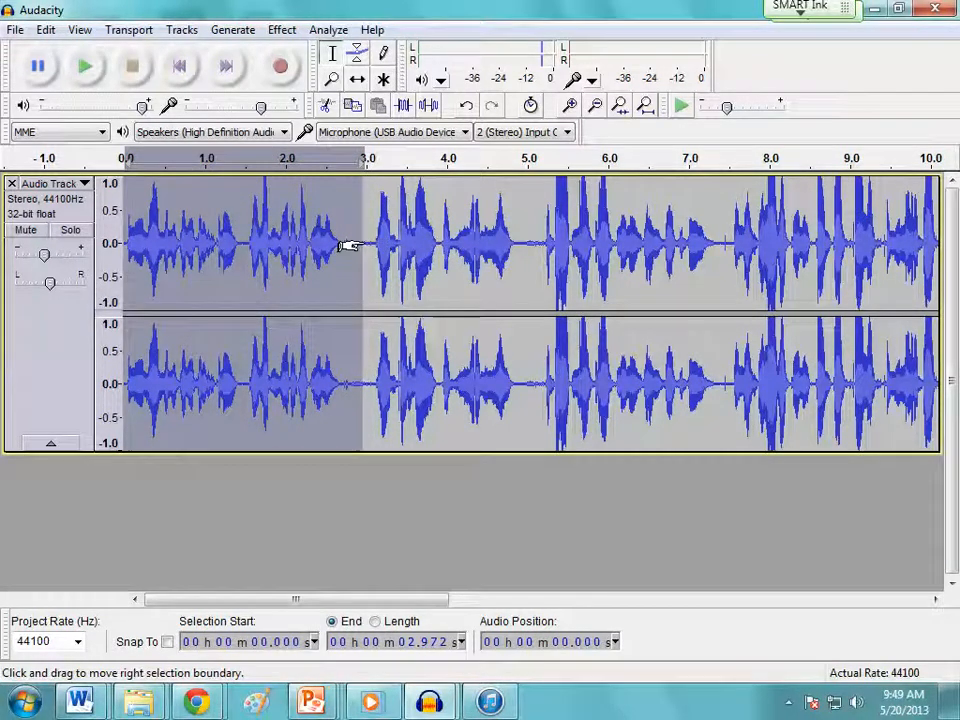
key(Delete)
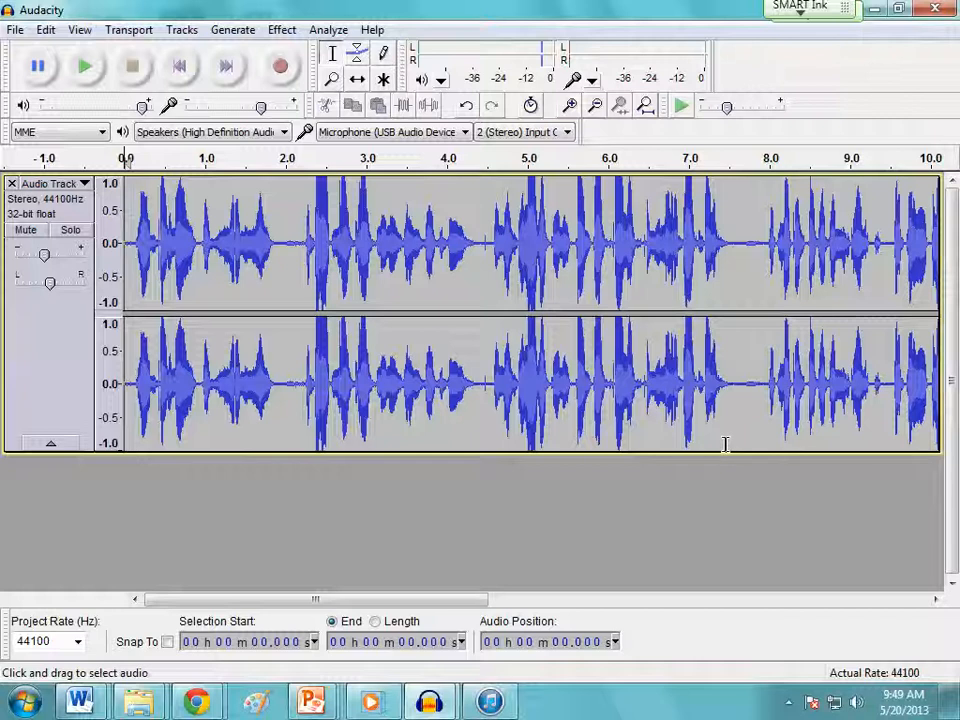
Export the narration to the Desktop as the 16-bit WAV file "Powerpoint Trail with Animales", leaving the metadata blank
click(15, 31)
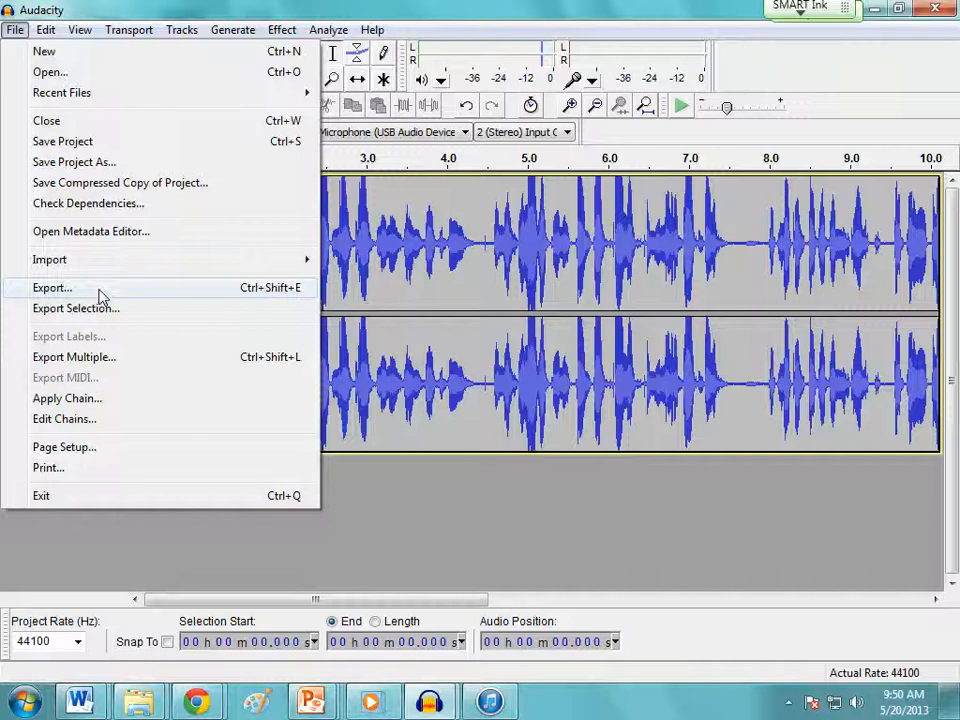
click(52, 288)
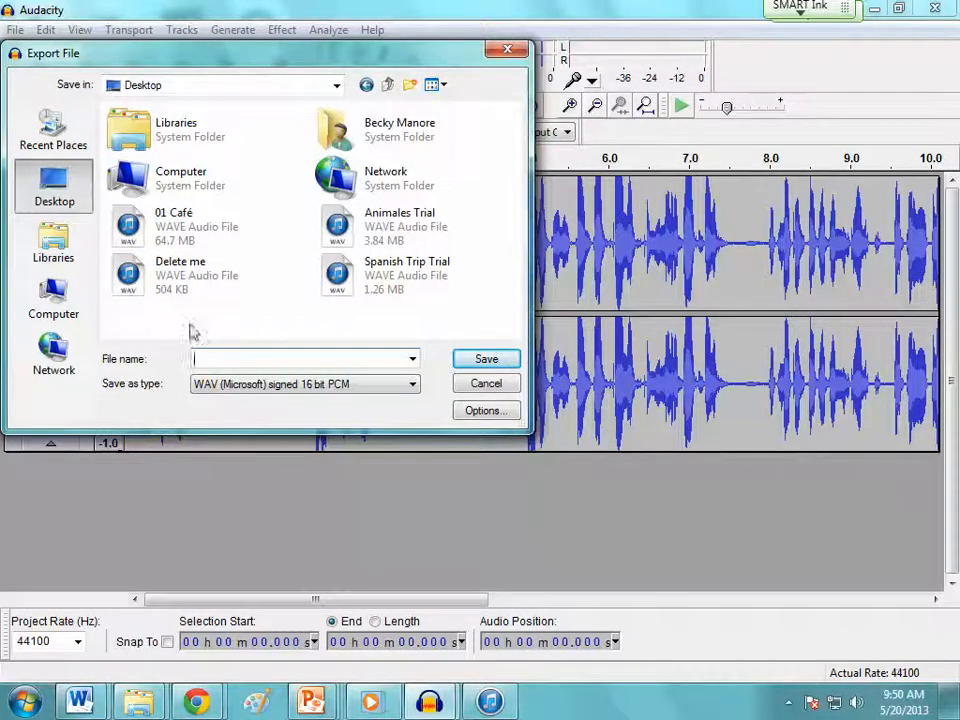
click(221, 352)
text(Powerpoint Trail with Animales)
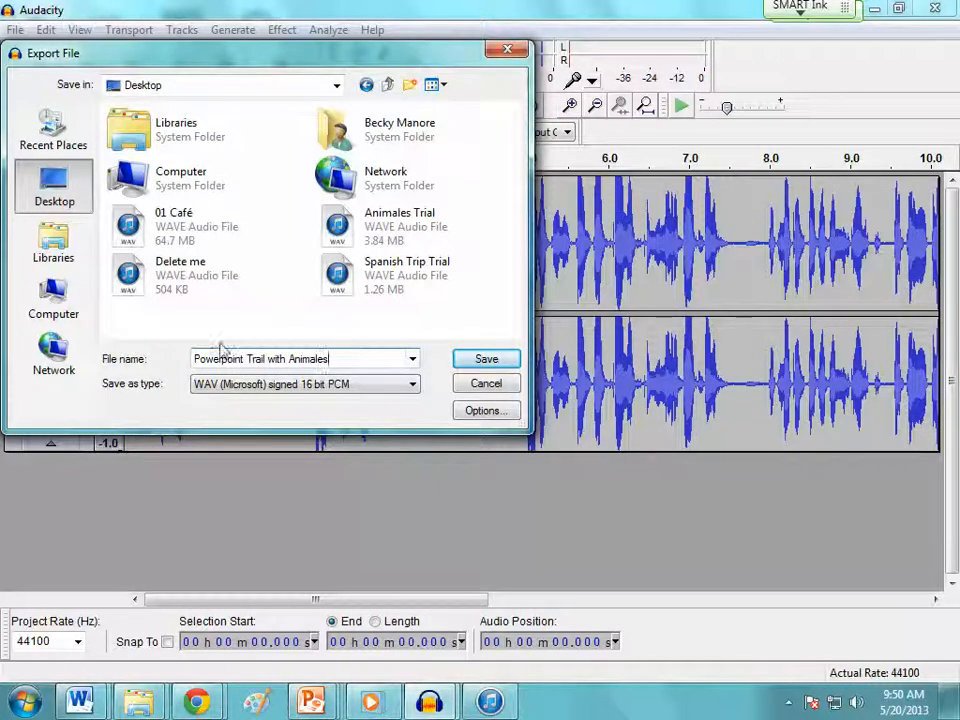
click(487, 359)
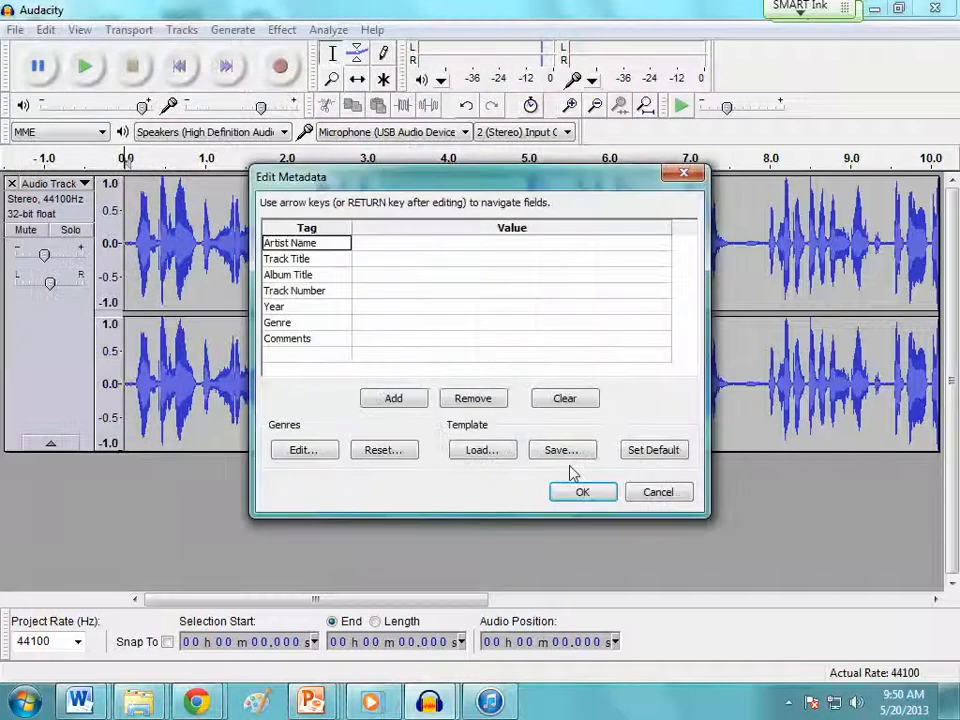
click(588, 500)
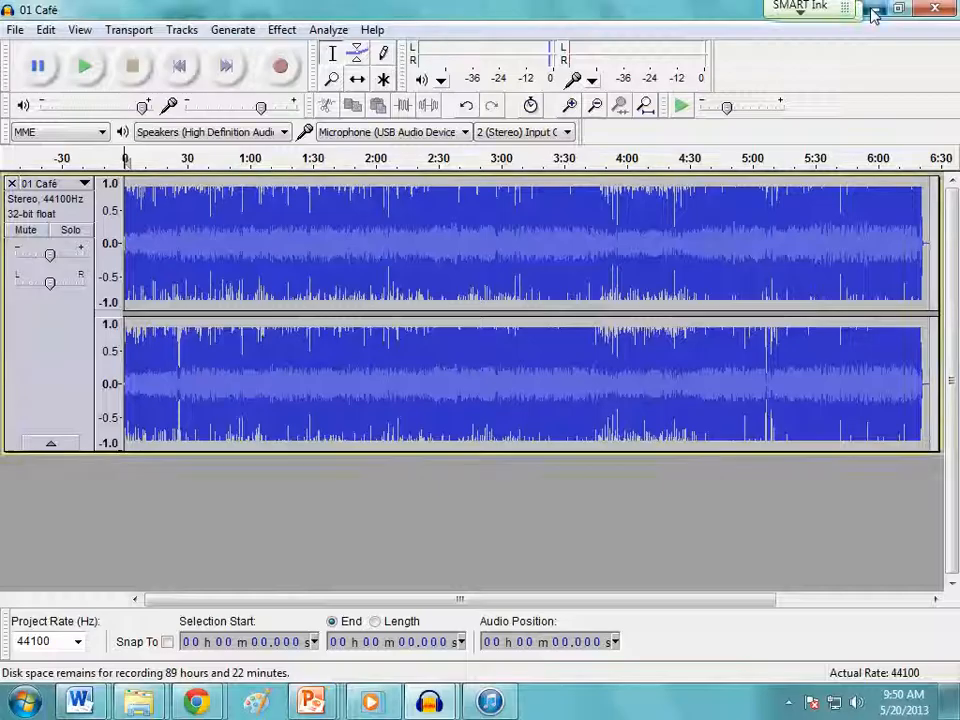
Minimize the 01 Café window, switch to the Animales Delete Trail presentation in PowerPoint and bring its first slide thumbnails into view
click(873, 13)
mouse_move(493, 708)
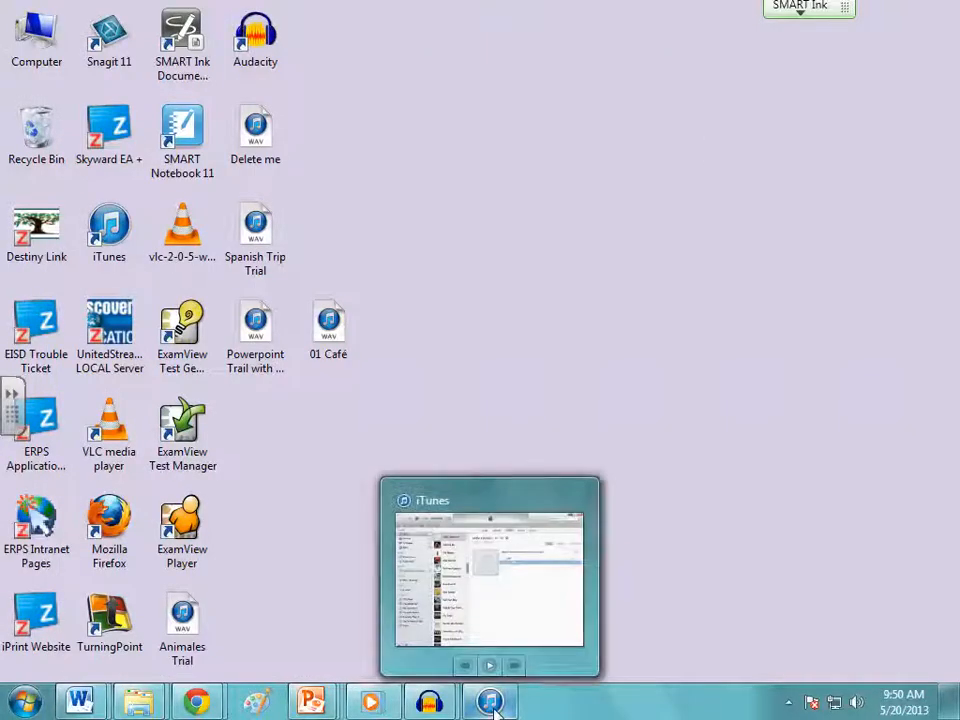
mouse_move(310, 706)
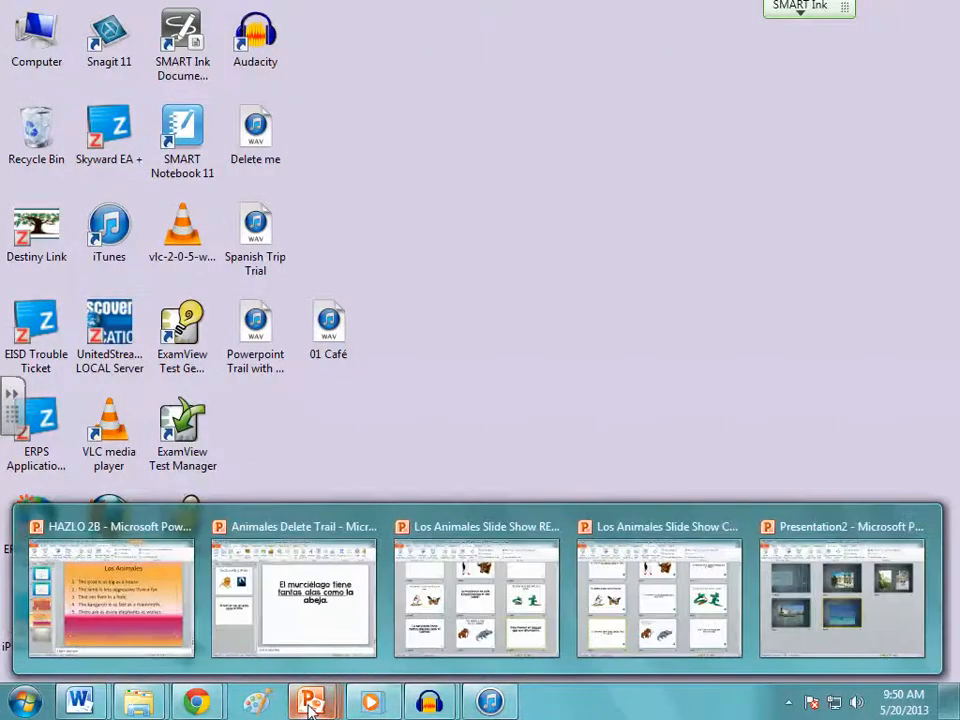
click(318, 626)
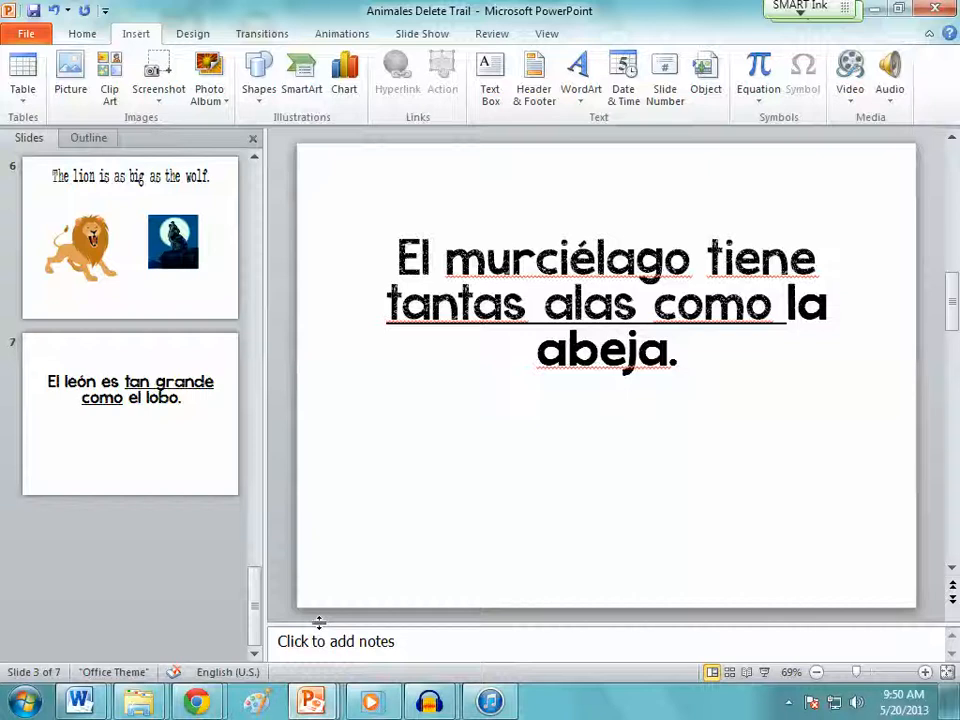
drag(253, 605, 253, 180)
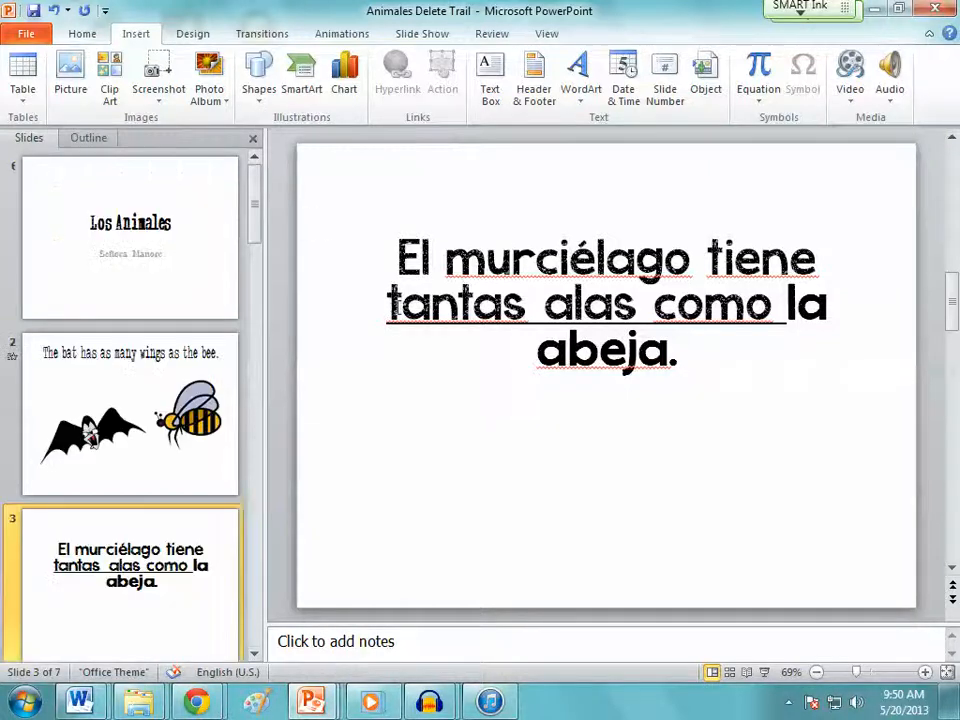